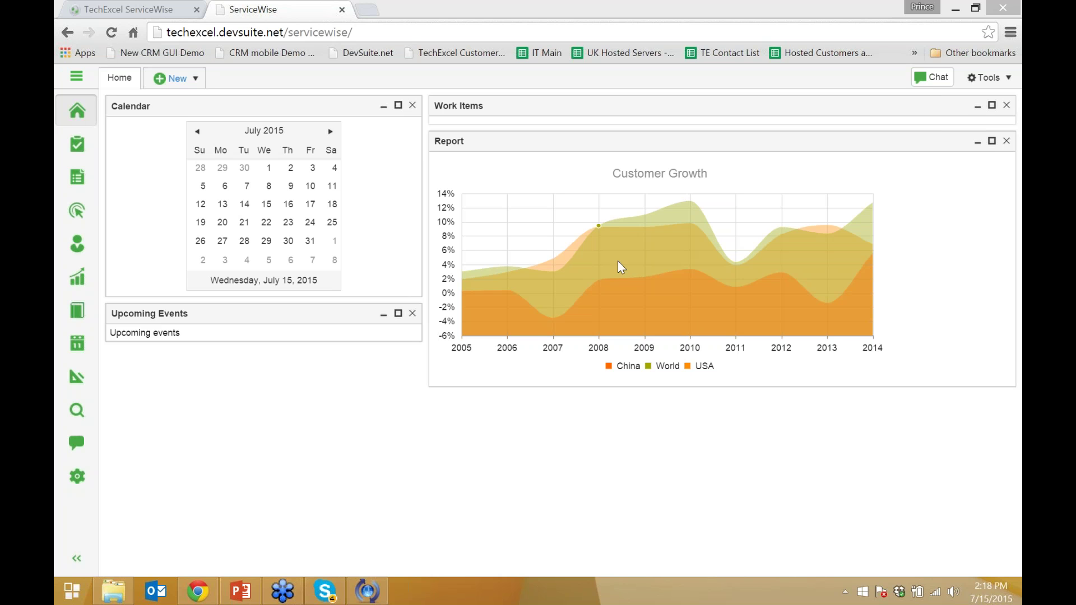
# Preview the New menu's Incident, Event, Knowledge and Customer choices, then switch to the Incident list tab
pyautogui.moveTo(623, 263)
pyautogui.click(175, 84)
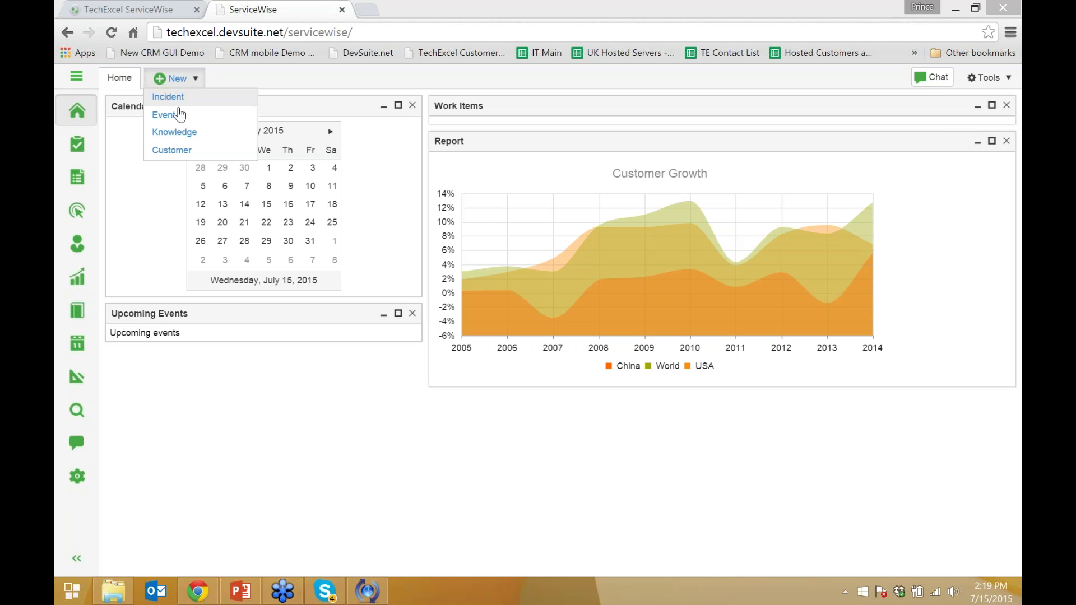
pyautogui.click(152, 10)
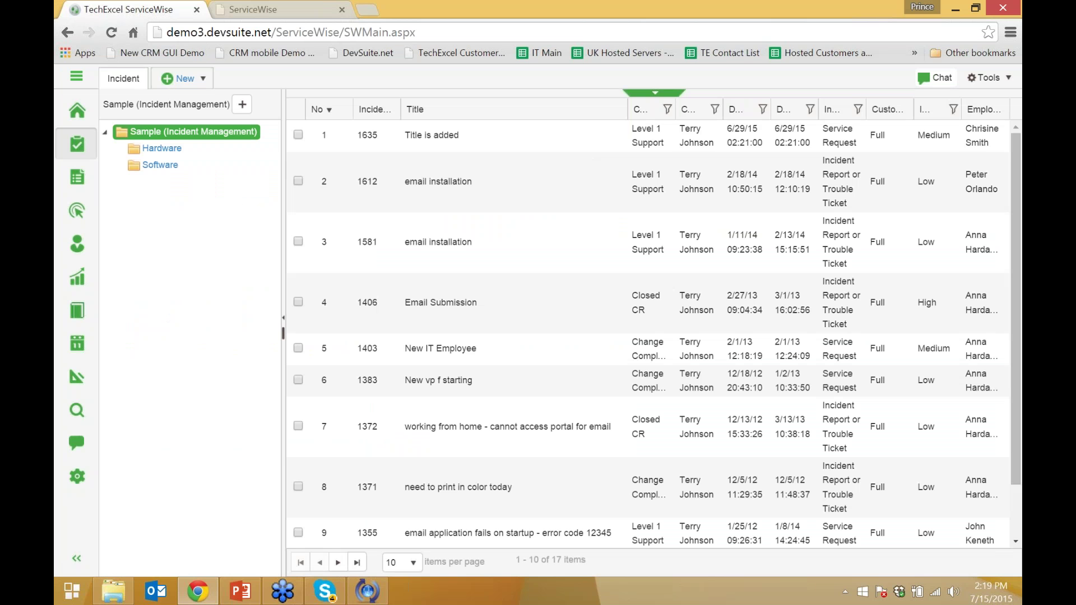
pyautogui.hotkey('alt', 'Tab')
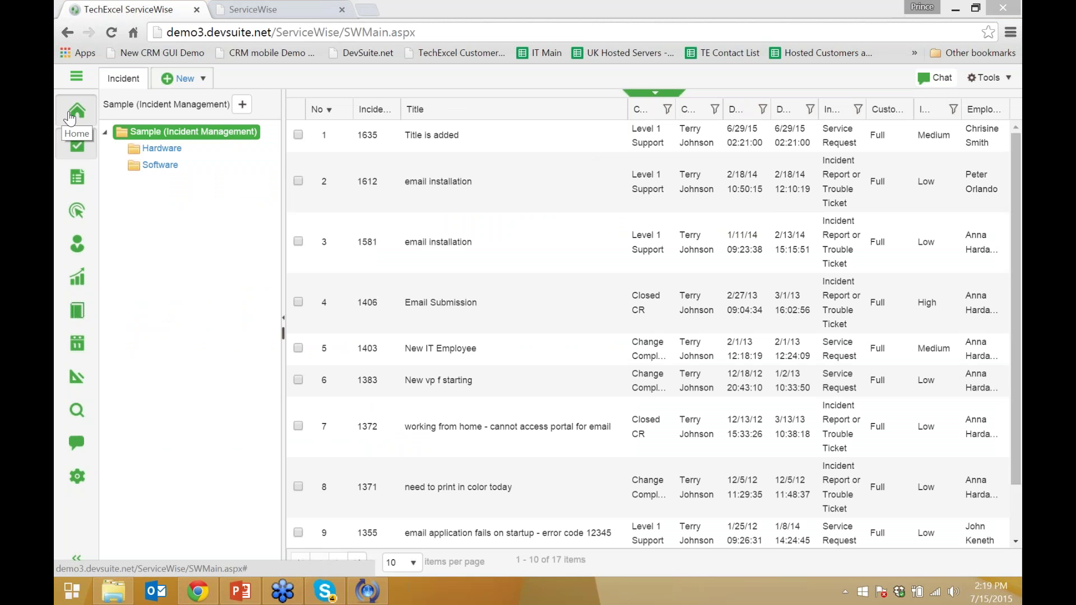
pyautogui.click(78, 147)
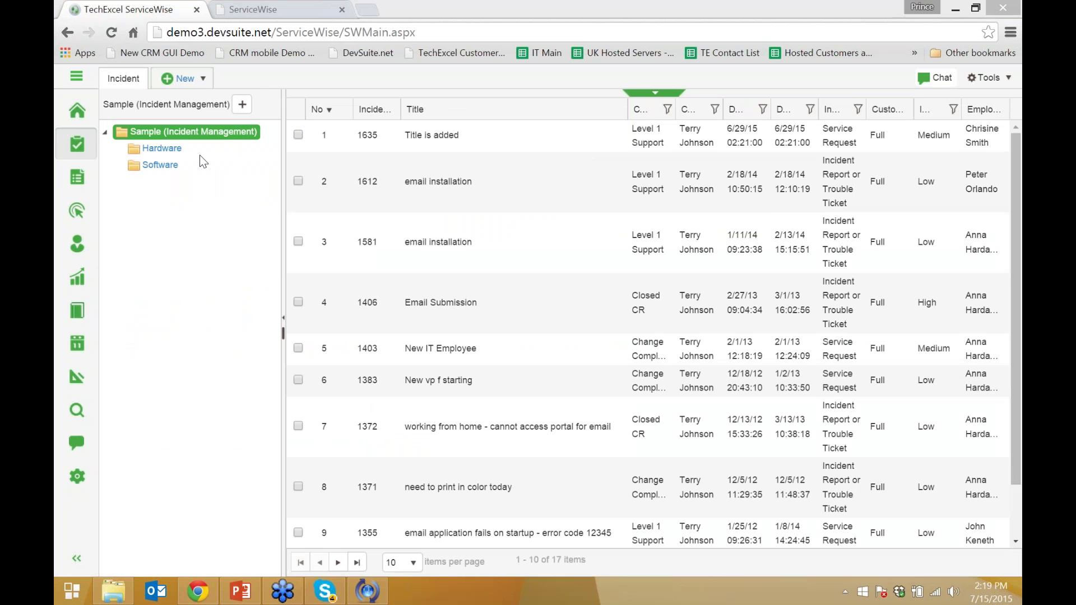
pyautogui.click(83, 79)
pyautogui.click(76, 76)
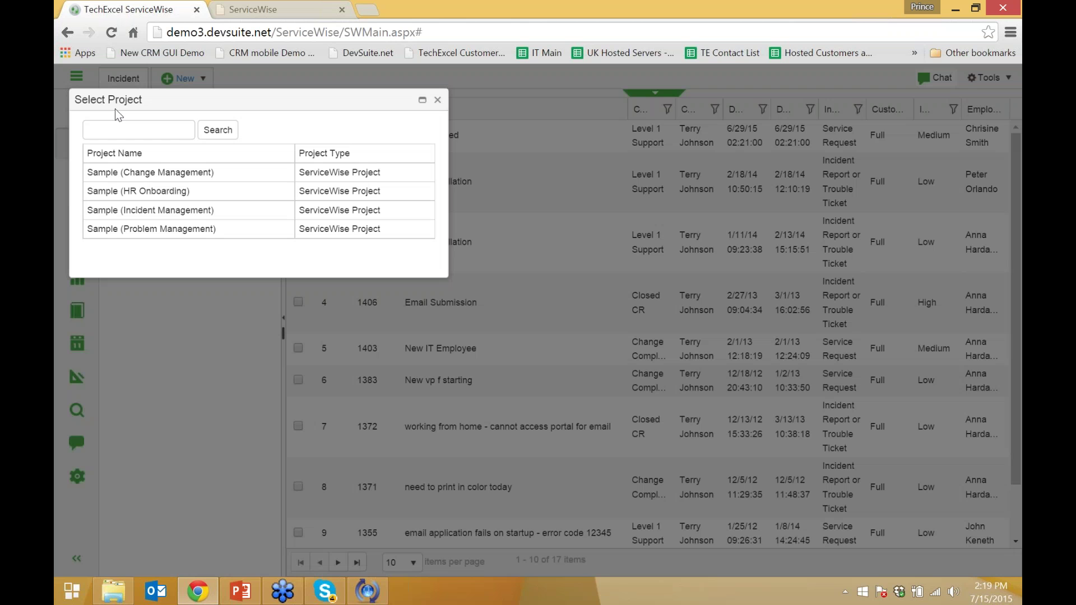
pyautogui.click(438, 102)
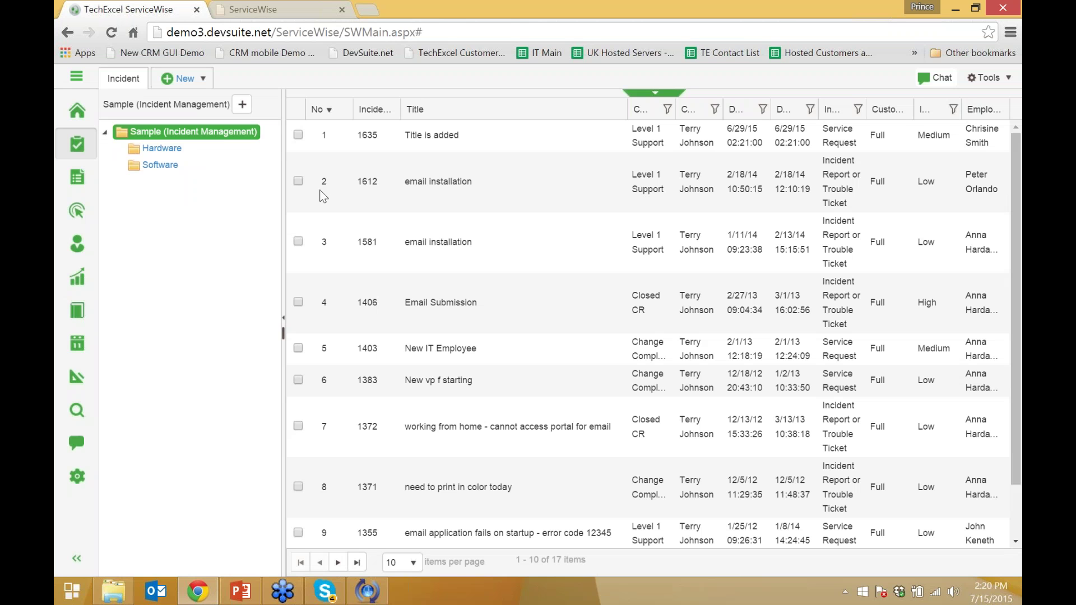
pyautogui.click(967, 84)
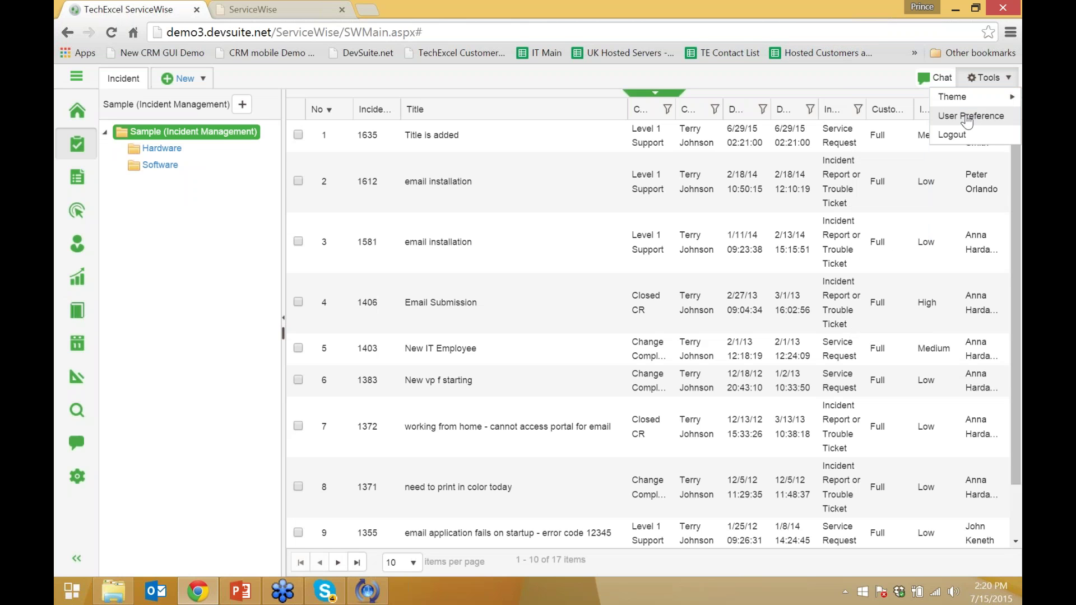
pyautogui.moveTo(960, 98)
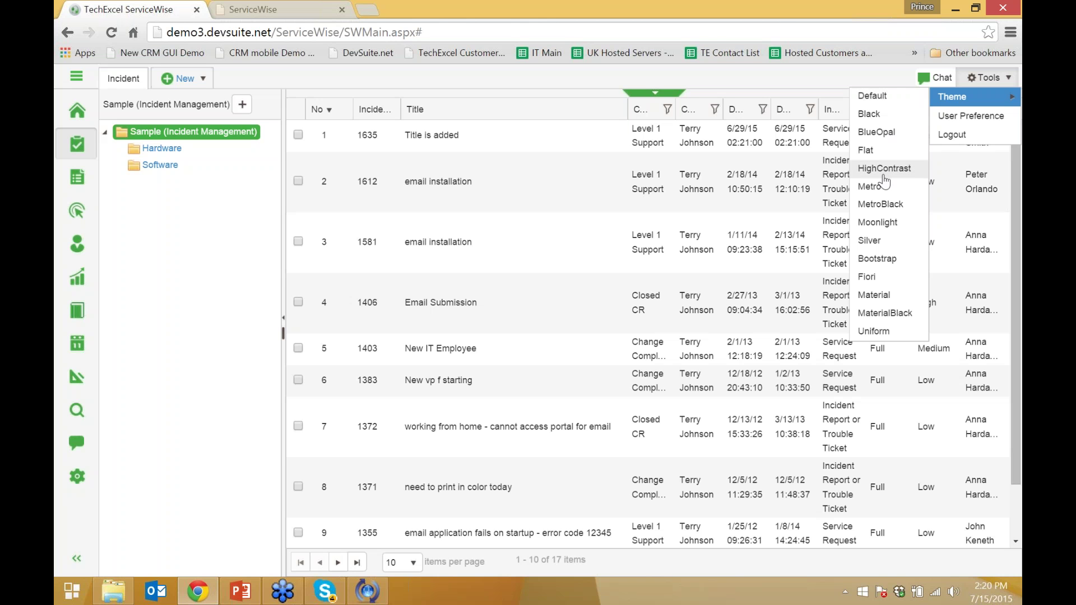
pyautogui.click(880, 205)
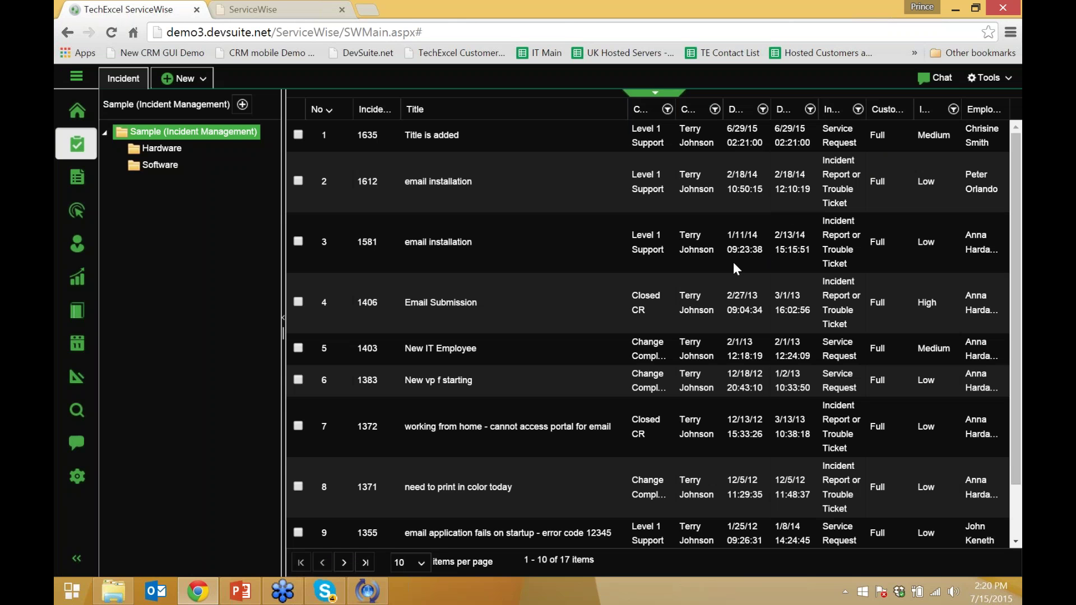
pyautogui.click(987, 78)
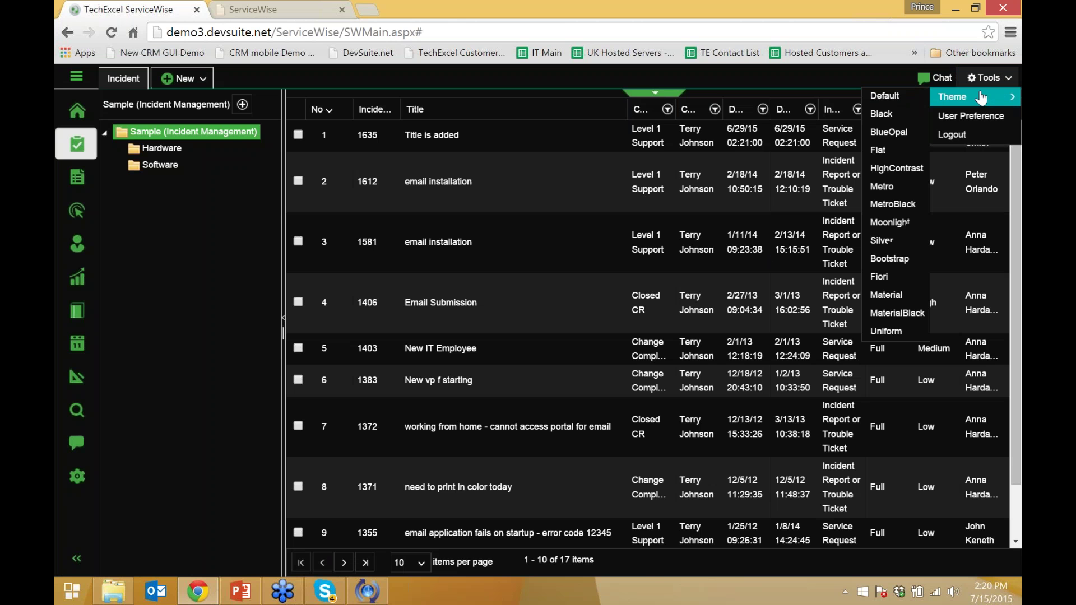
pyautogui.click(907, 97)
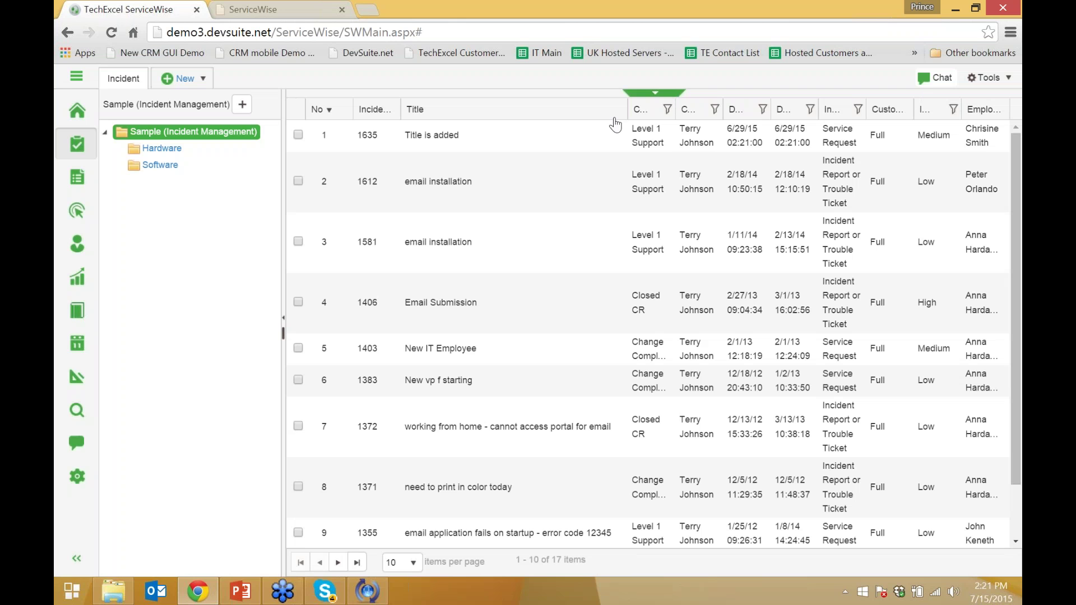
# Expand the filter bar and search the Status list for 'level 1', then clear the search
pyautogui.click(642, 96)
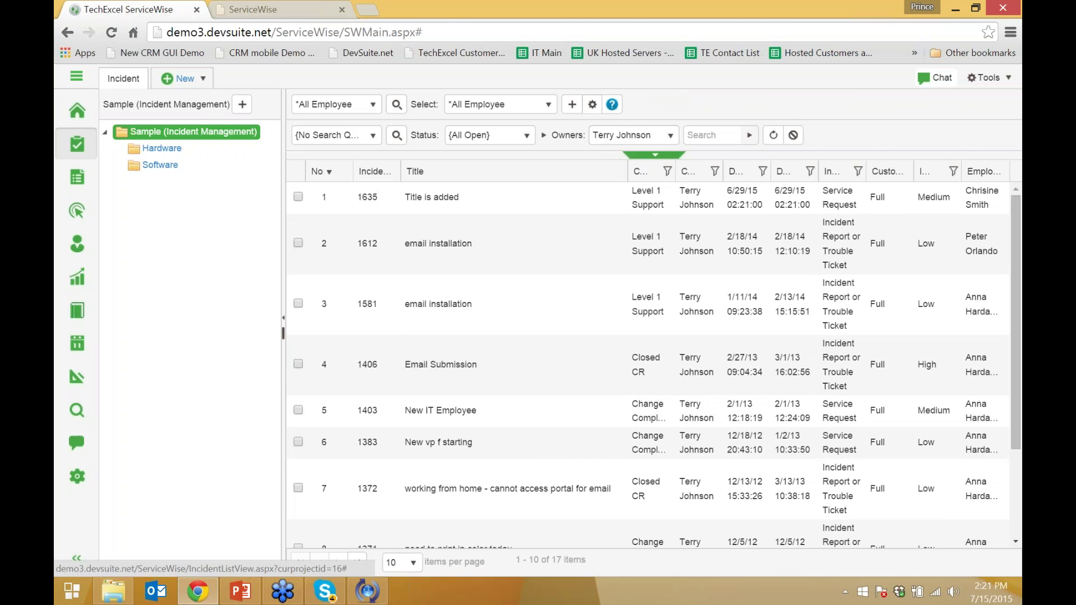
pyautogui.click(650, 155)
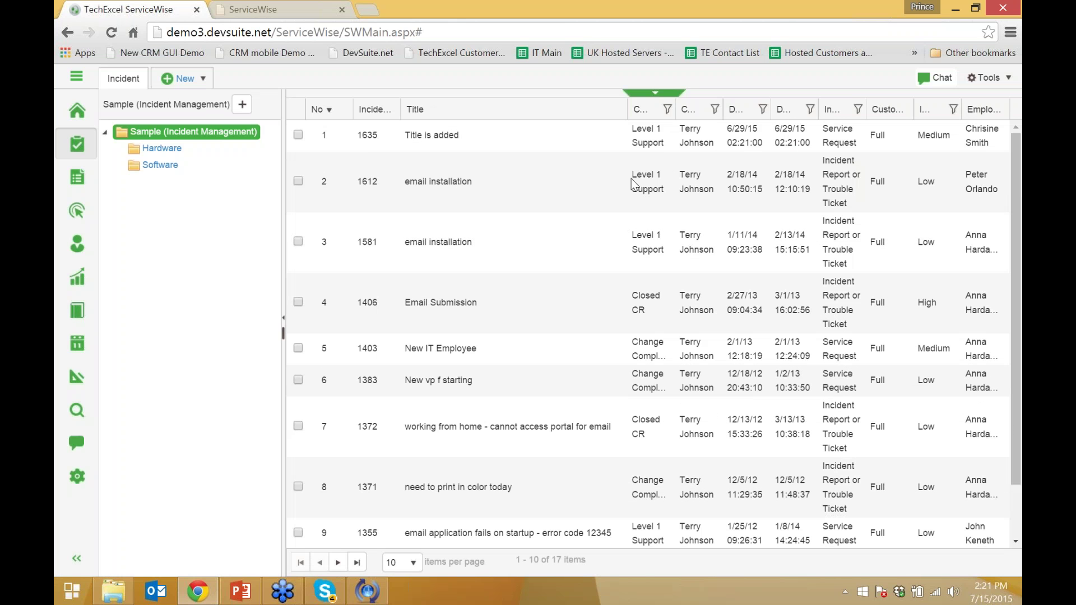
pyautogui.click(656, 94)
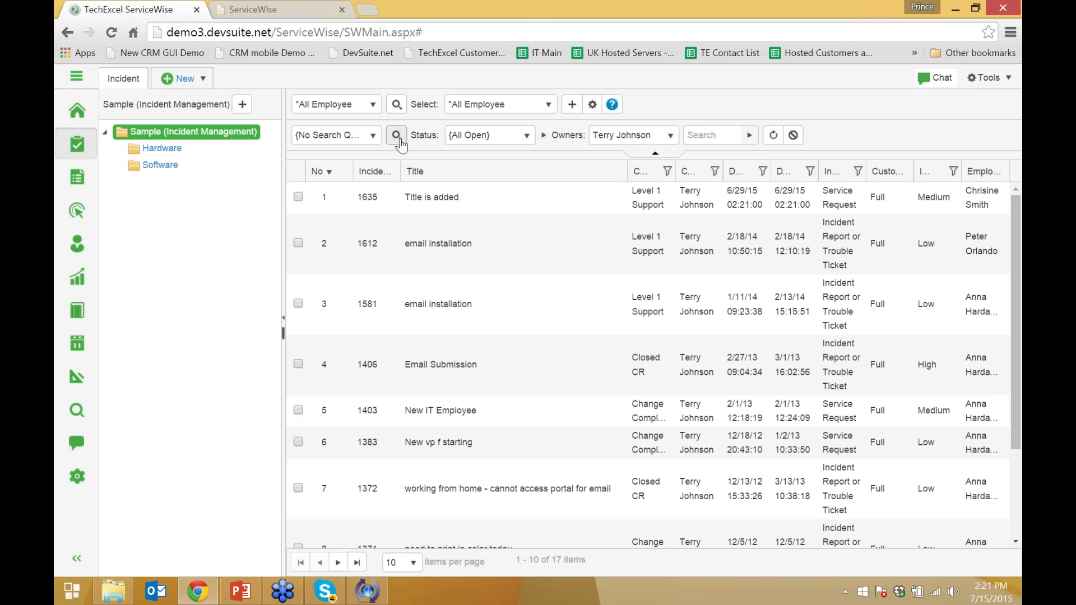
pyautogui.click(526, 136)
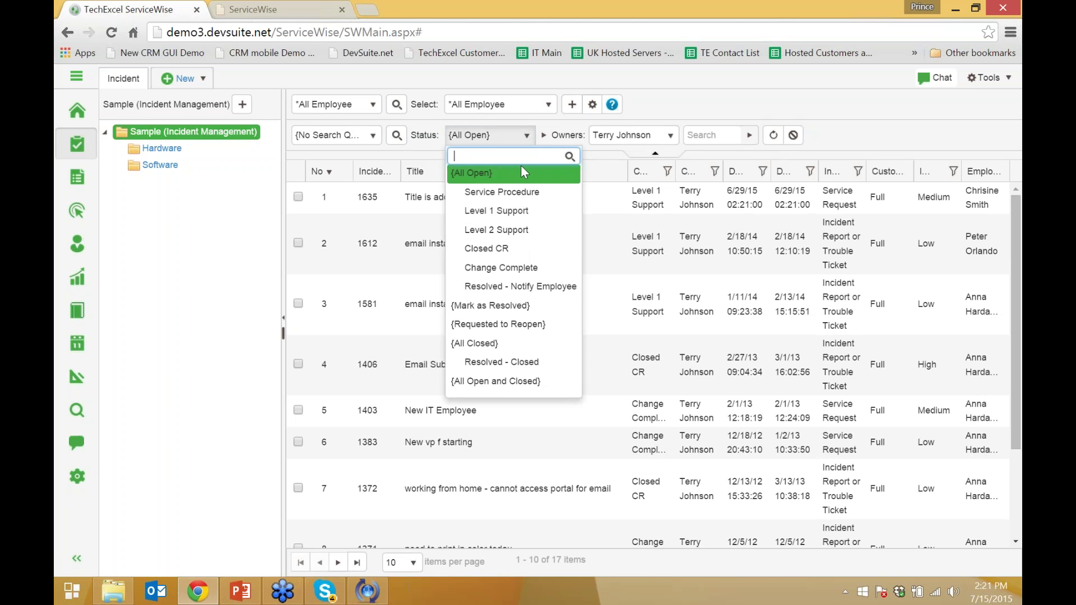
pyautogui.write('level 1')
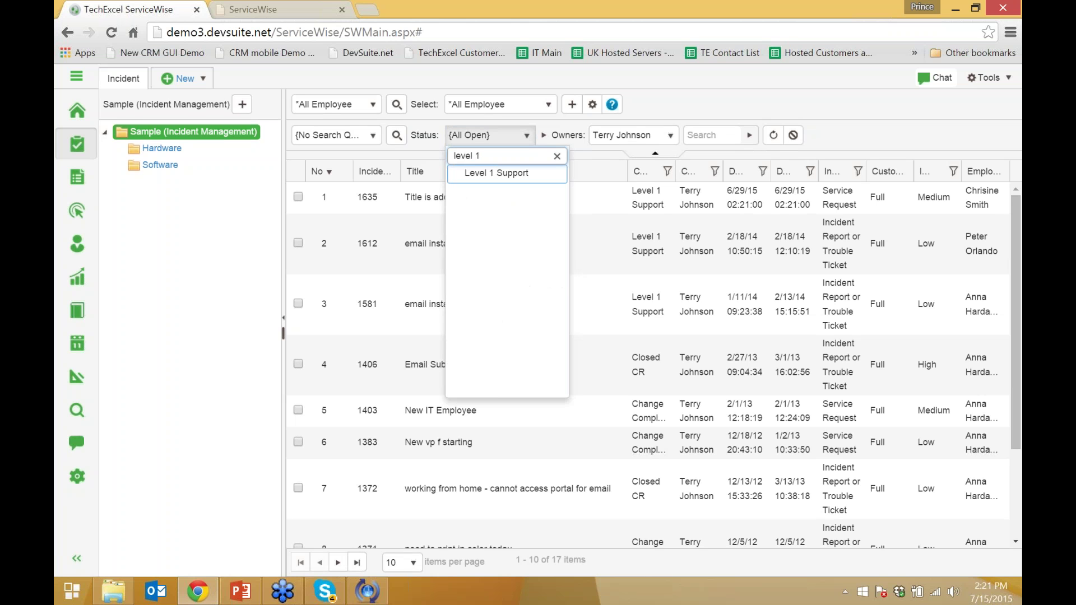
pyautogui.click(557, 156)
# Browse the Owners and saved-query lists, then enable Use Multiple Selection Filter for checkbox statuses
pyautogui.click(650, 140)
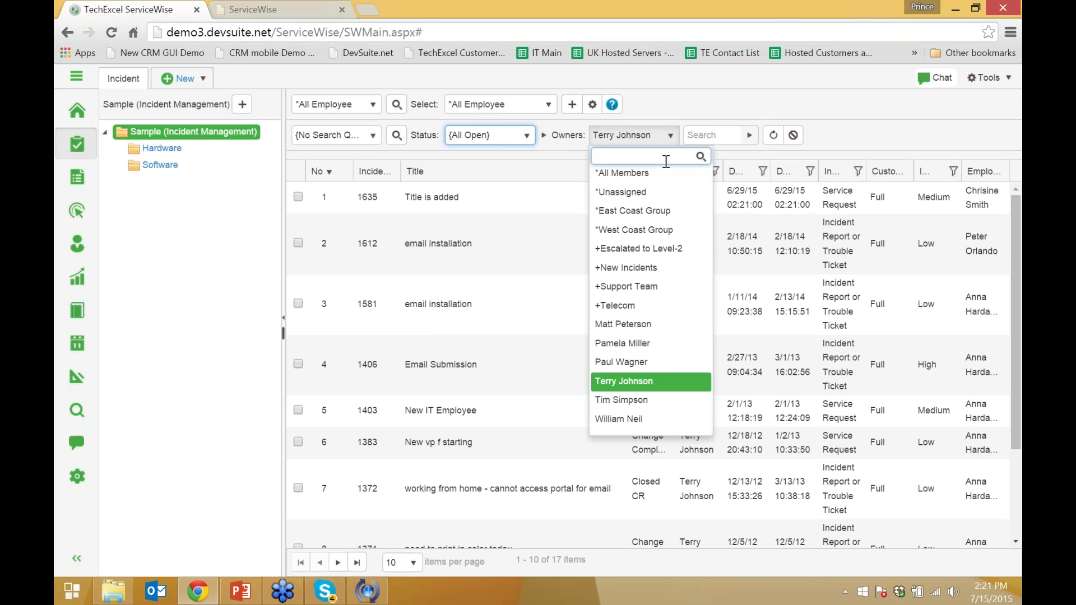
pyautogui.click(378, 136)
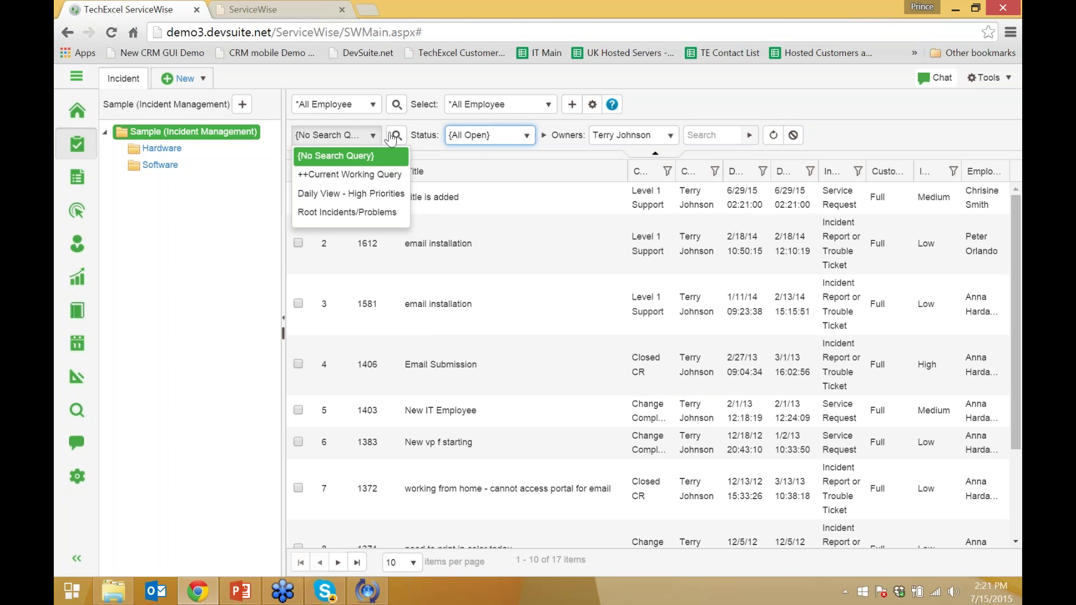
pyautogui.click(592, 104)
pyautogui.click(626, 190)
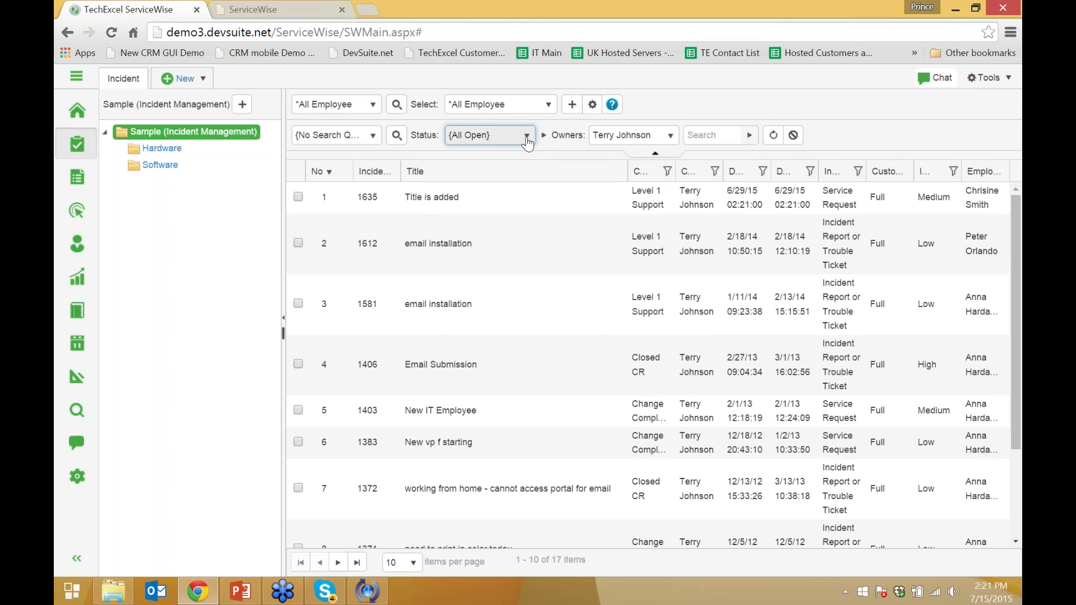
pyautogui.click(491, 135)
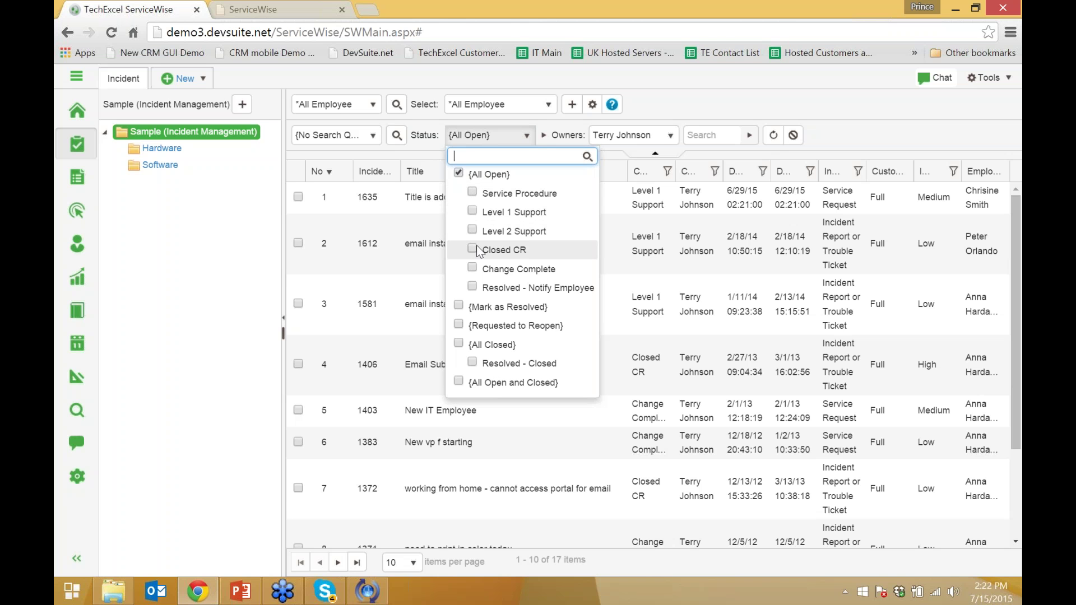
pyautogui.click(749, 109)
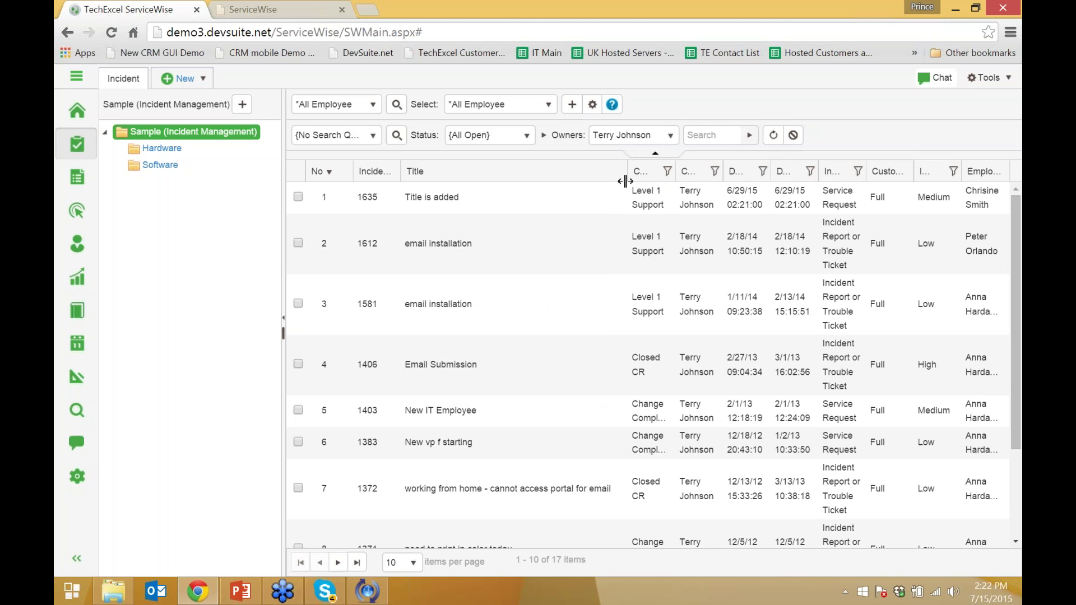
# Narrow the Title column, hide the filter bar, and try a Current State 'Equal to' filter without applying it
pyautogui.moveTo(626, 181); pyautogui.dragTo(657, 175)
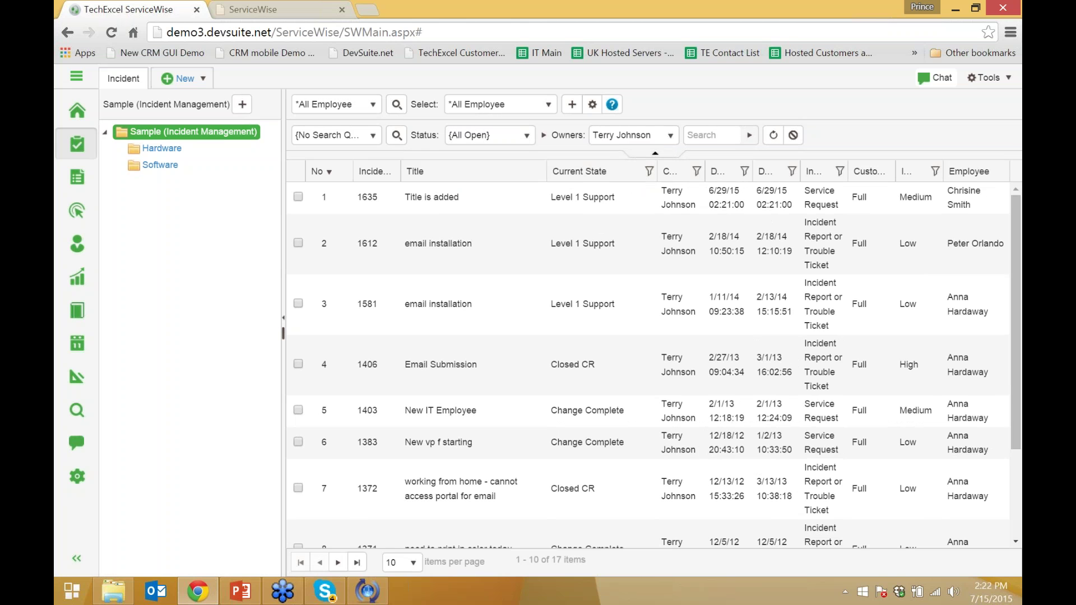
pyautogui.click(655, 153)
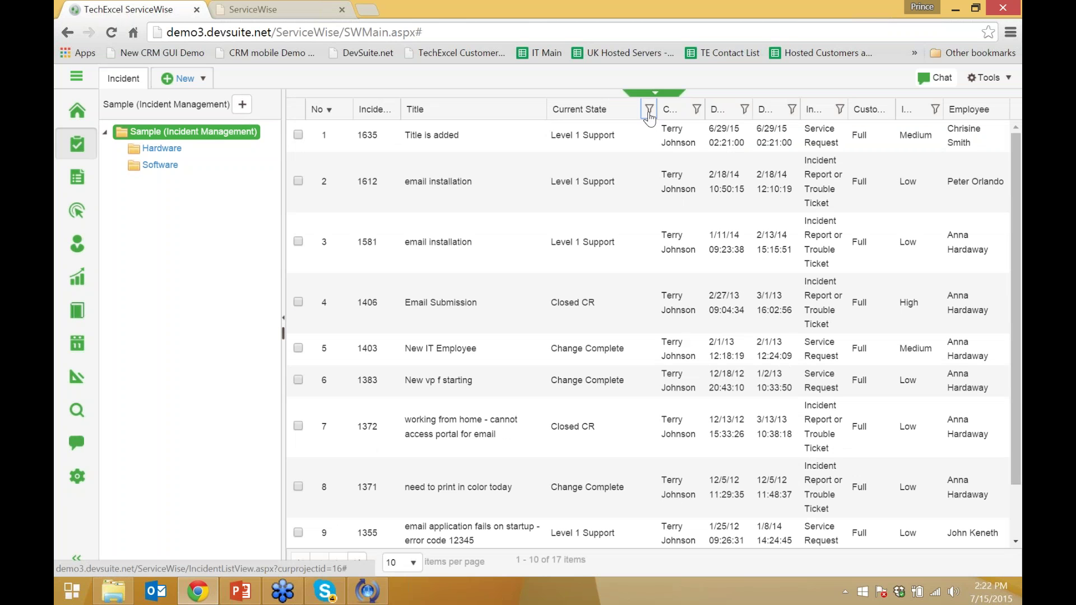
pyautogui.click(649, 109)
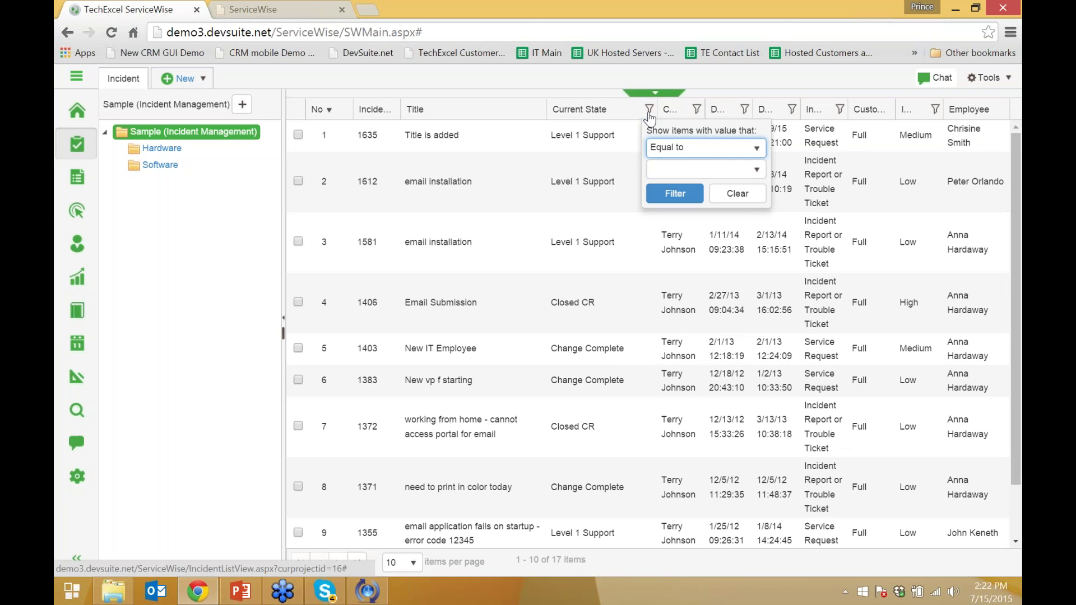
pyautogui.click(700, 158)
pyautogui.click(700, 160)
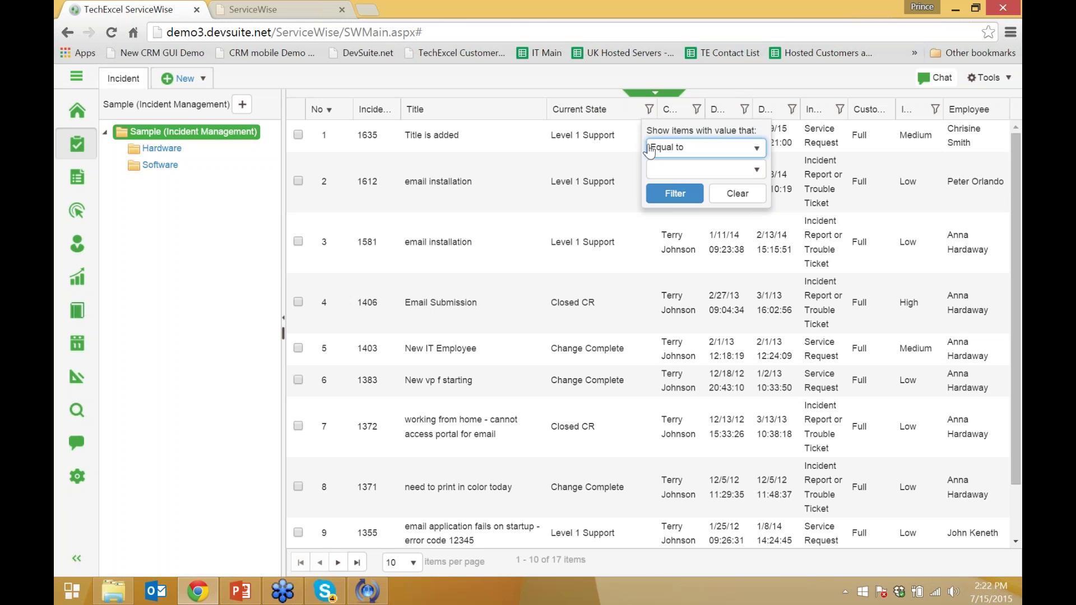
pyautogui.click(704, 171)
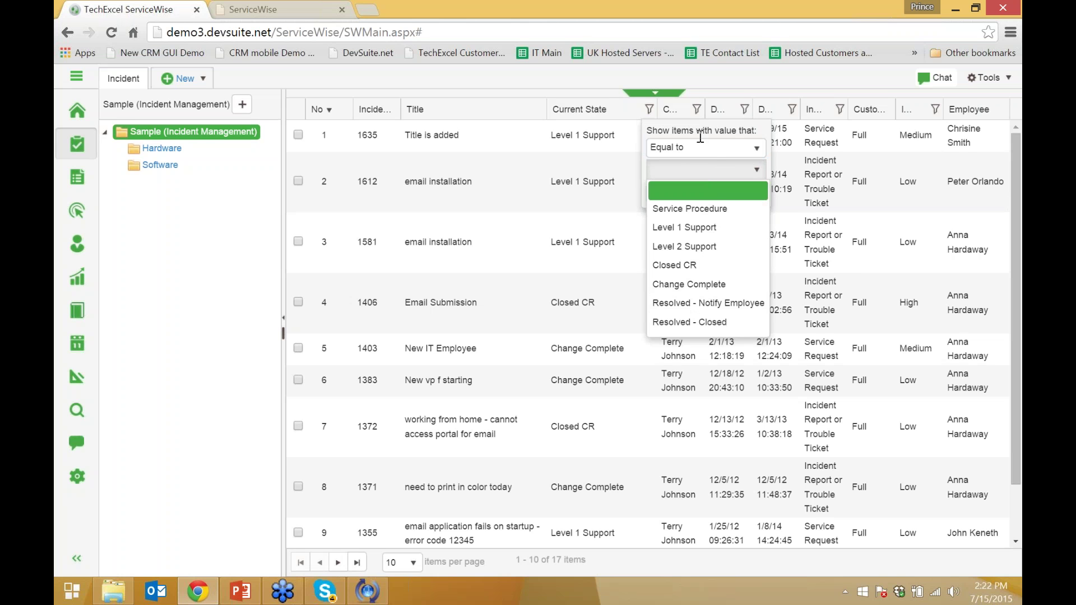
pyautogui.click(719, 153)
pyautogui.click(722, 170)
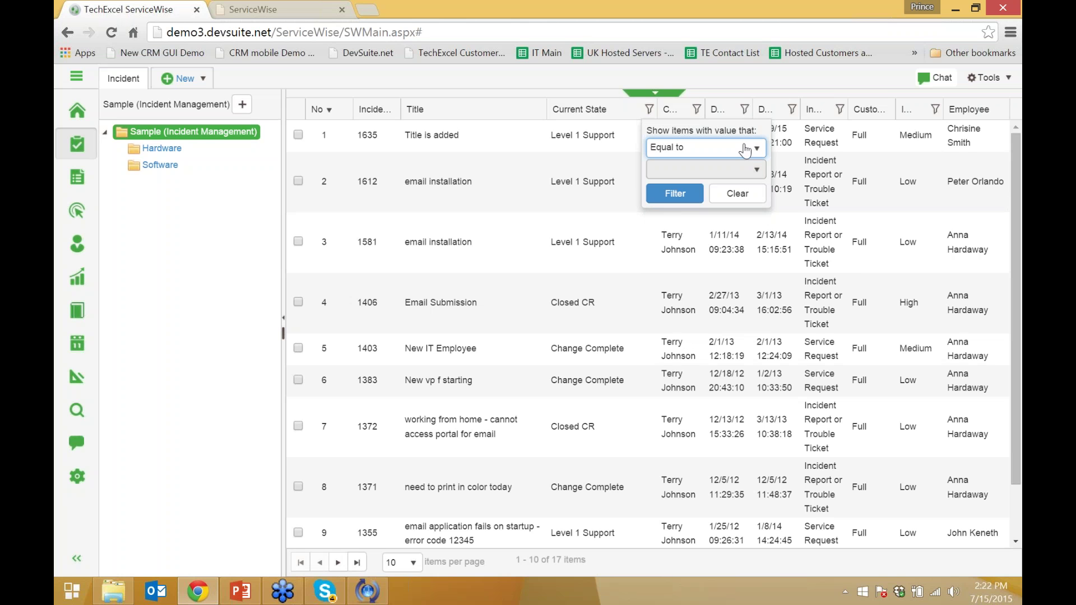
pyautogui.click(767, 117)
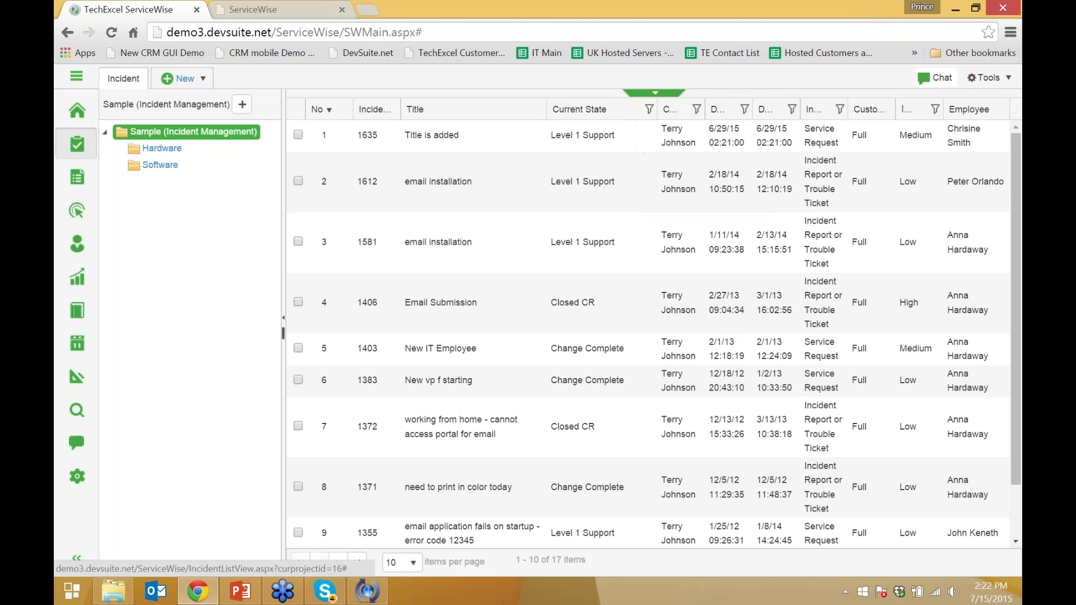
# Sort by the second date column and try its date filter, then clear it
pyautogui.click(766, 112)
pyautogui.click(791, 110)
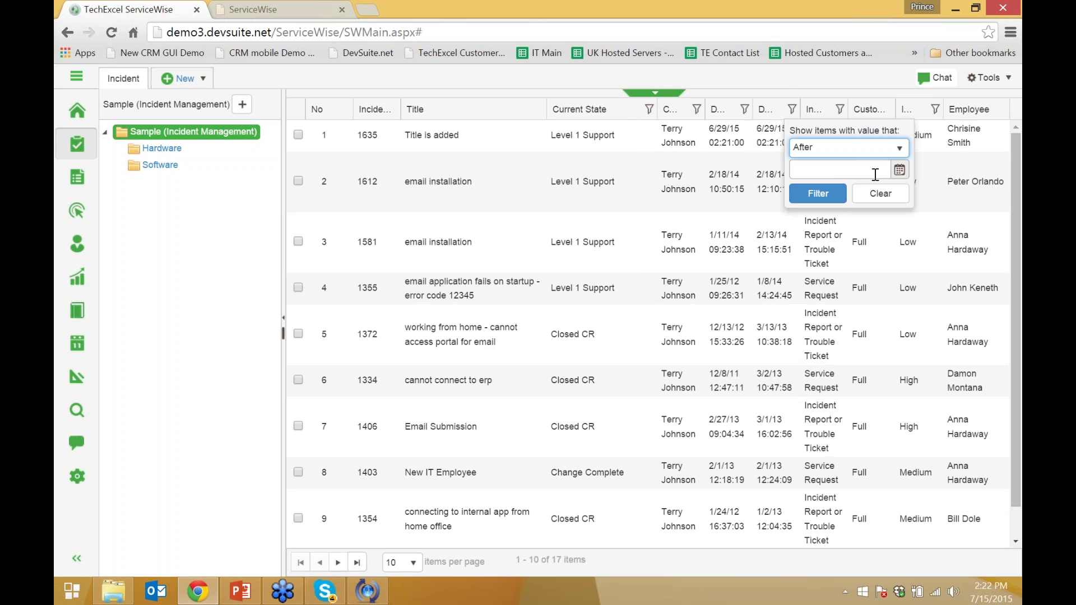
pyautogui.click(899, 169)
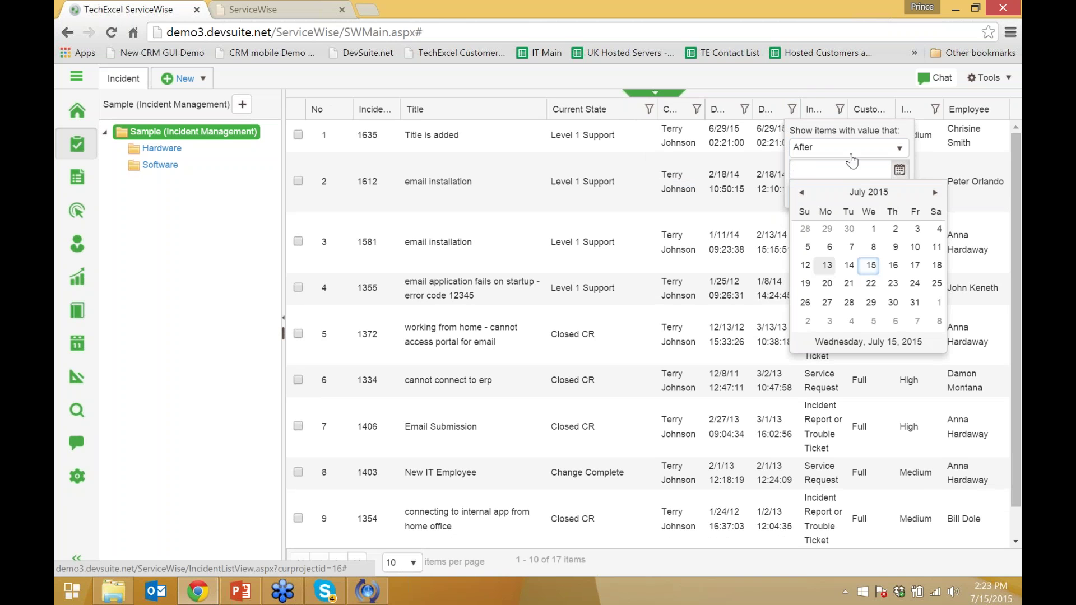
pyautogui.click(817, 87)
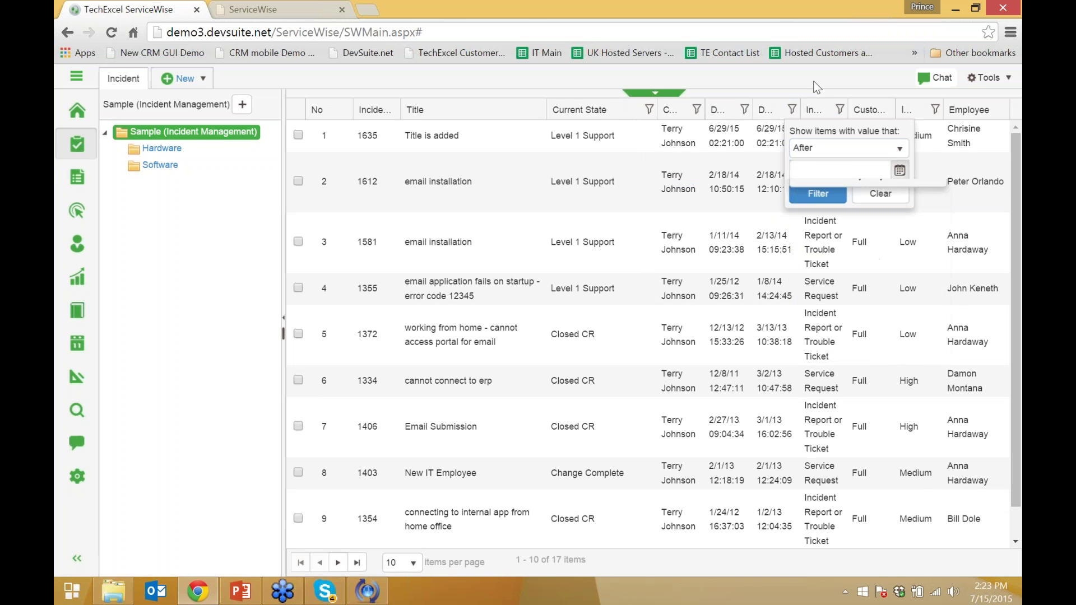
pyautogui.click(879, 193)
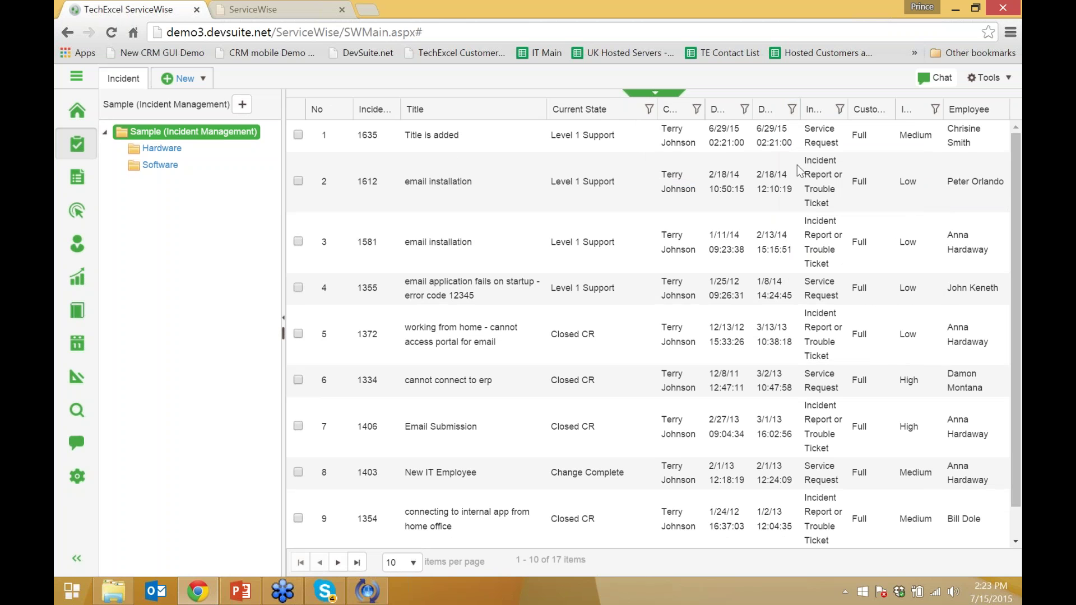
# Sort the list by Incident ID descending and widen the Incident ID column
pyautogui.click(378, 117)
pyautogui.click(381, 118)
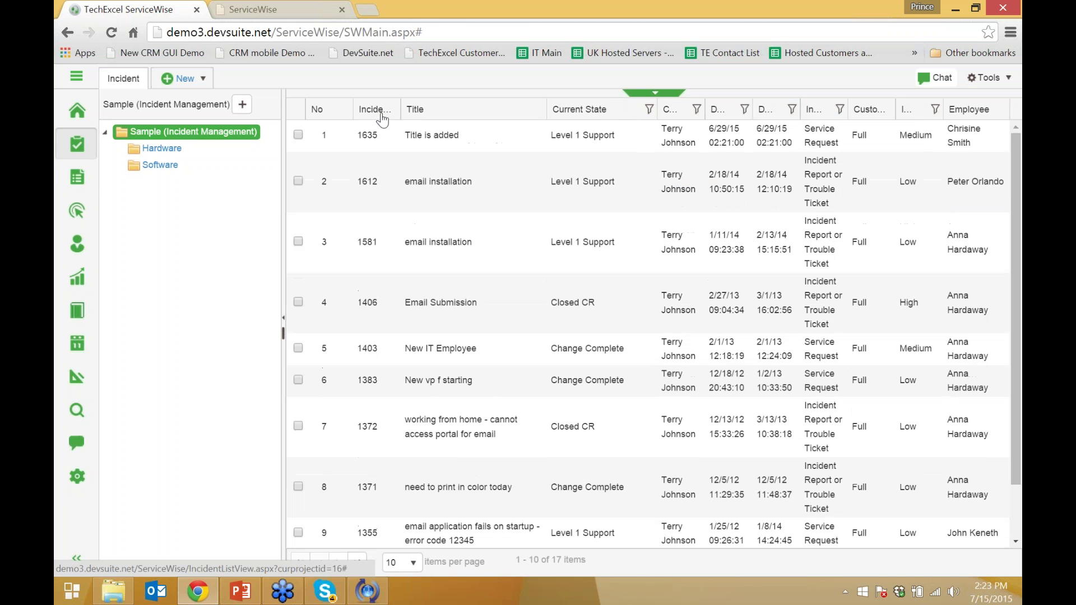
pyautogui.moveTo(399, 109); pyautogui.dragTo(443, 117)
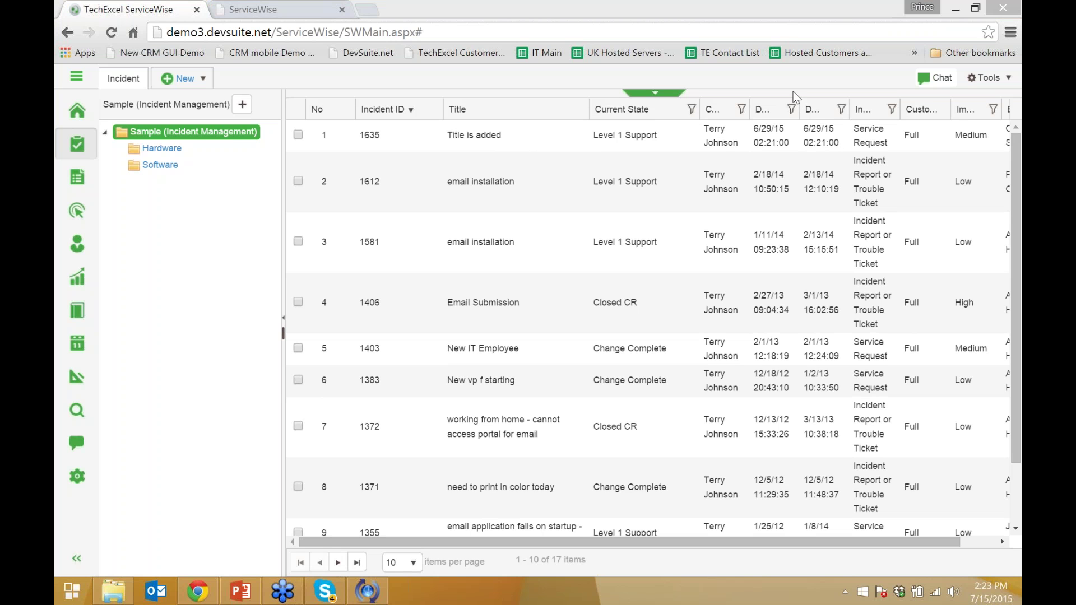
pyautogui.click(692, 109)
pyautogui.click(713, 170)
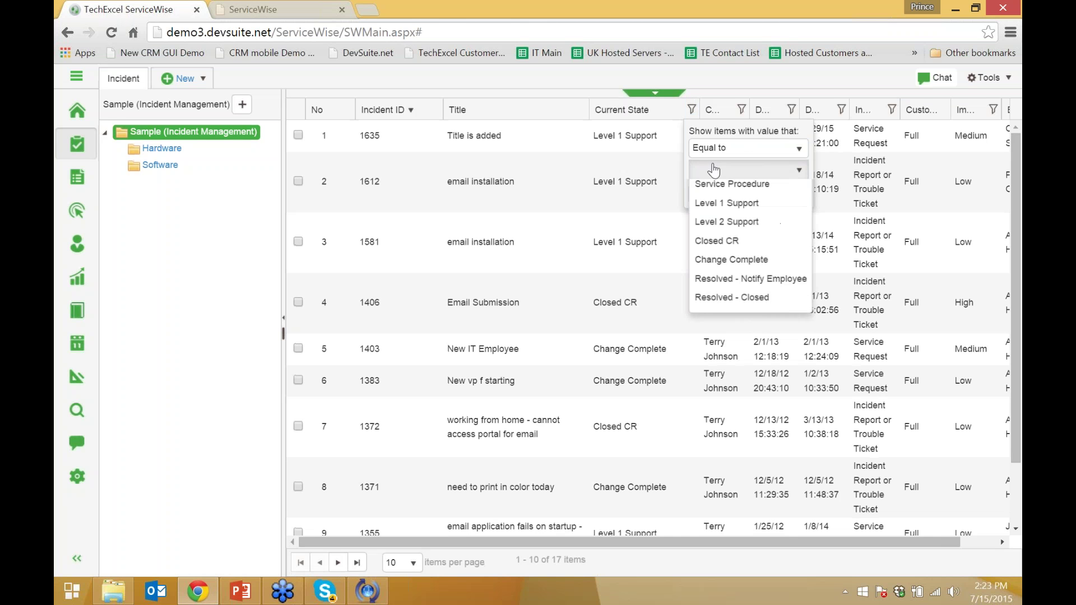
pyautogui.click(727, 226)
pyautogui.click(722, 197)
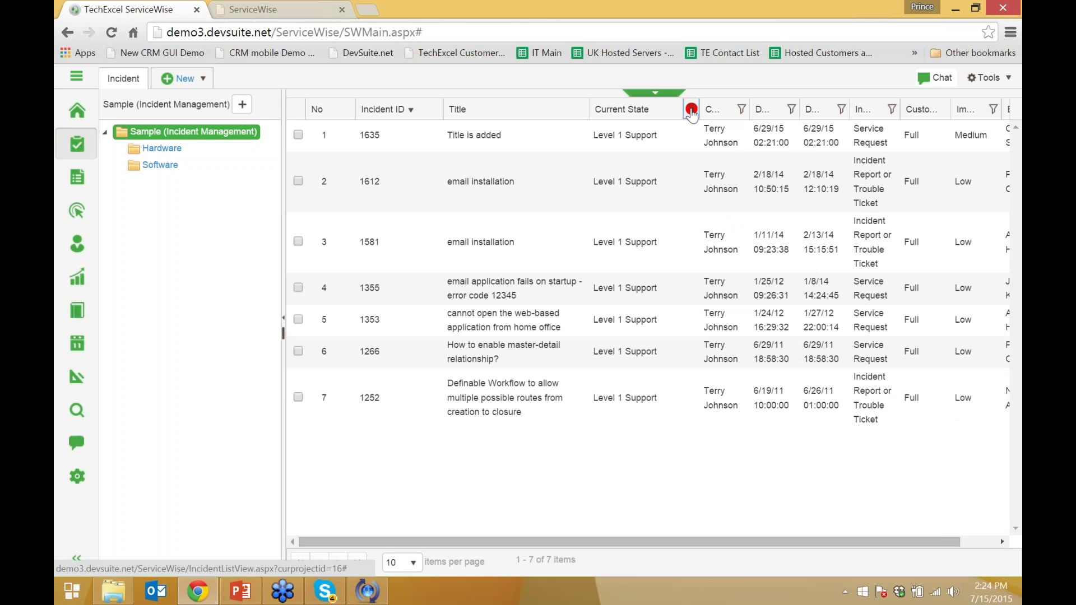
pyautogui.click(690, 111)
pyautogui.click(780, 193)
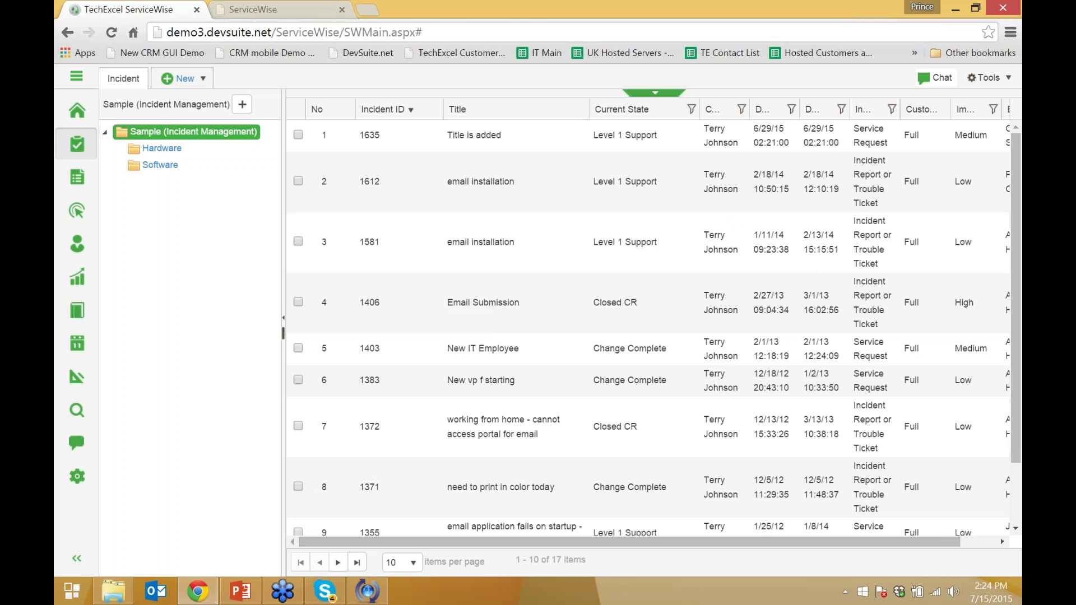
pyautogui.hotkey('alt', 'Tab')
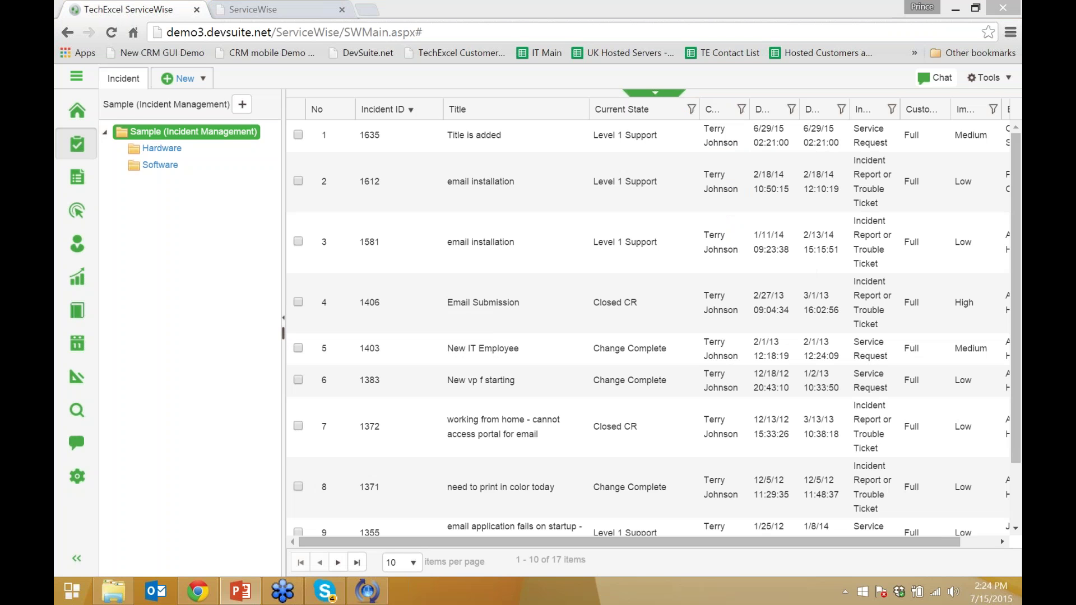
# Open incident 1635 in its own tab and switch between it and the Incident list
pyautogui.click(201, 80)
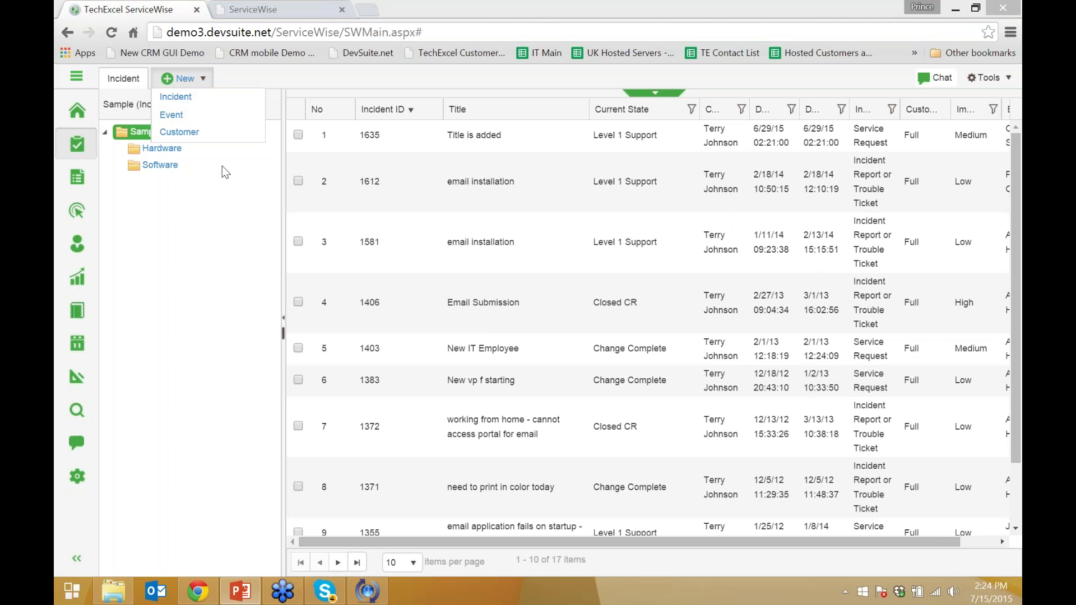
pyautogui.moveTo(175, 81)
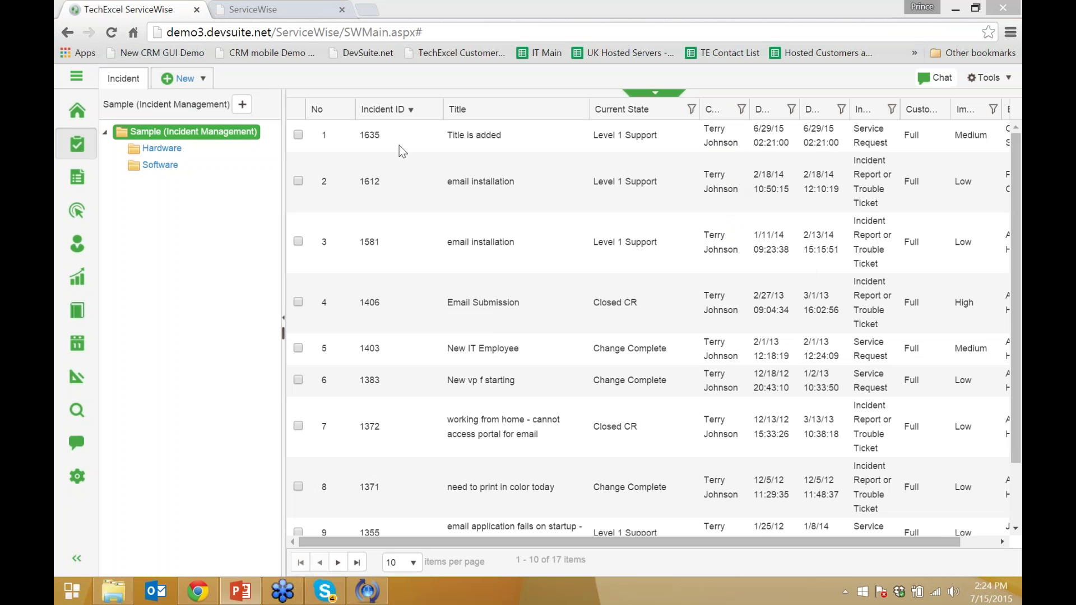
pyautogui.doubleClick(461, 134)
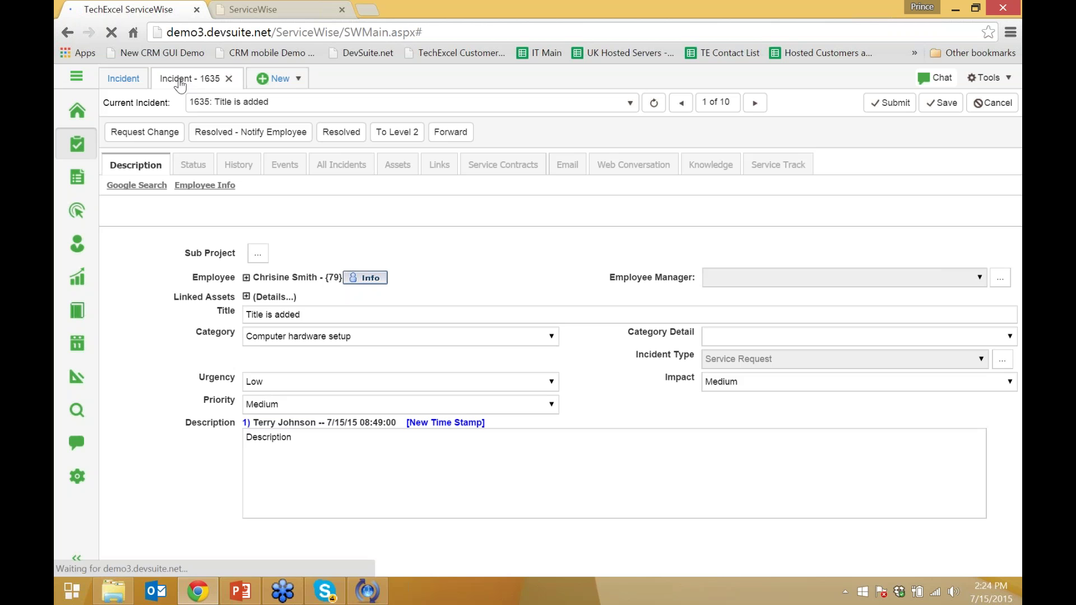
pyautogui.click(125, 79)
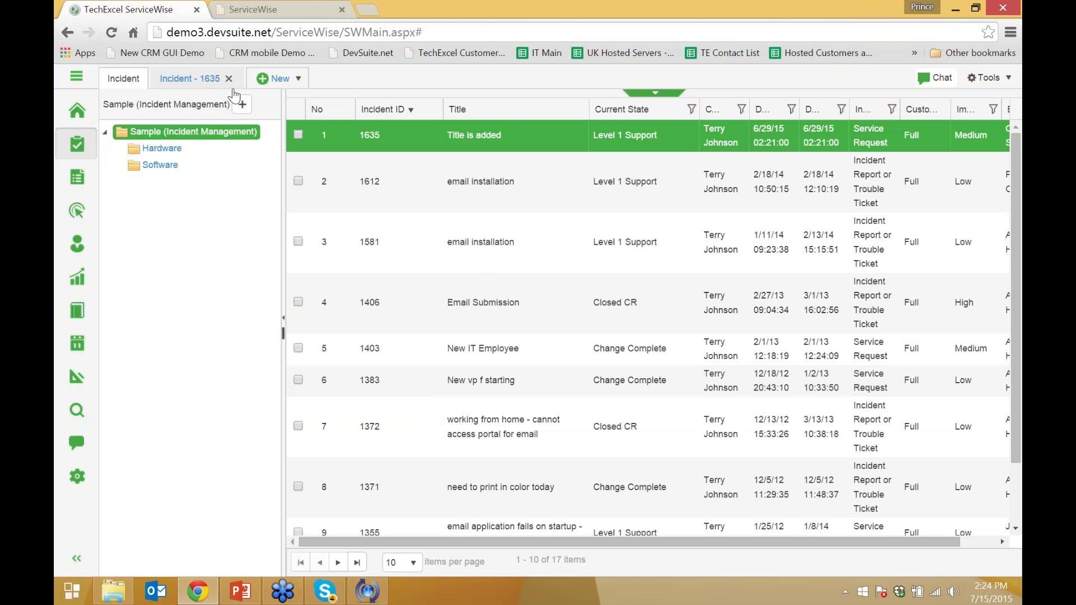
pyautogui.click(196, 84)
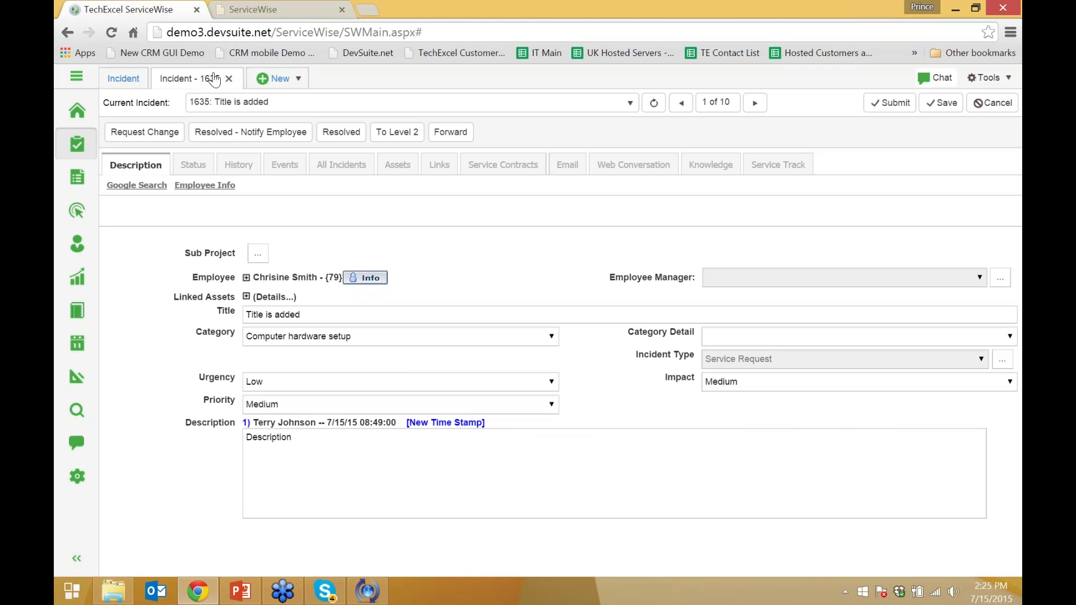
# Select the end of the page address, then deselect it and bring up the New menu
pyautogui.click(437, 33)
pyautogui.click(438, 34)
pyautogui.moveTo(441, 34); pyautogui.dragTo(356, 35)
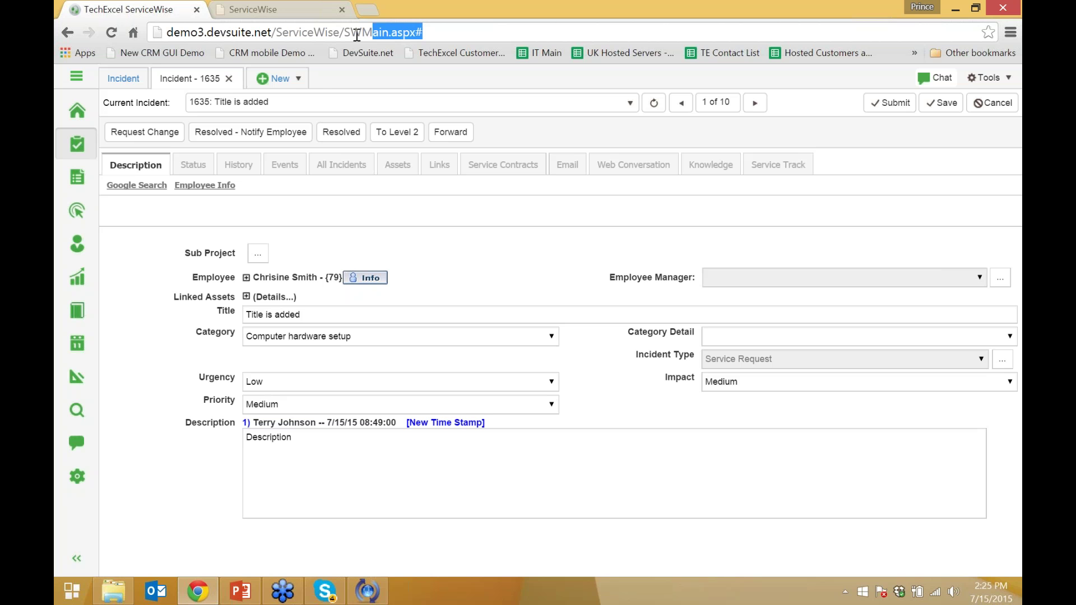
pyautogui.click(315, 77)
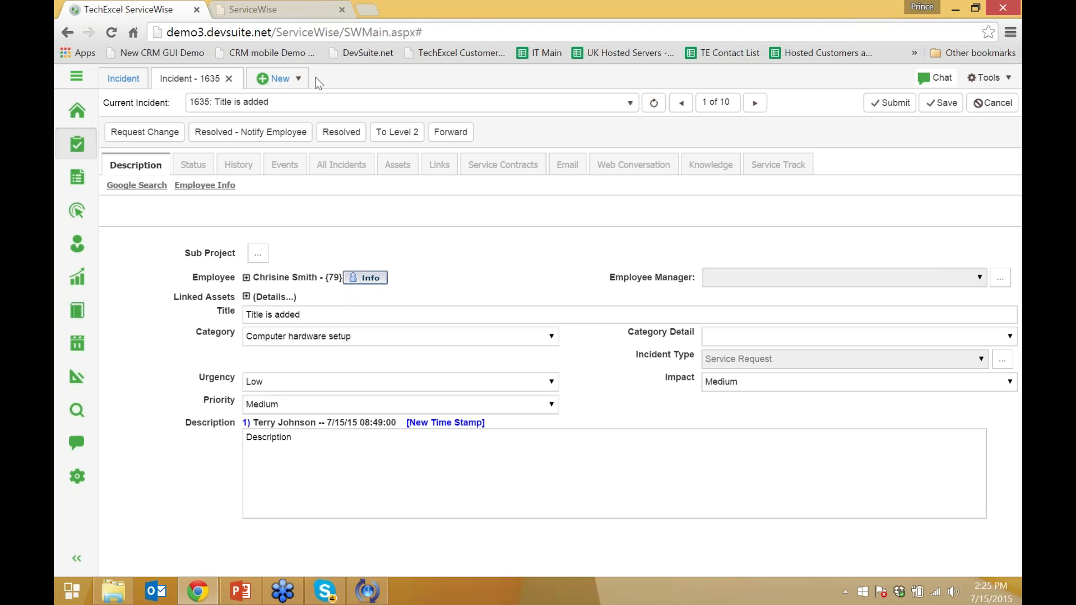
pyautogui.click(298, 79)
# Create two blank New Incident forms, then return to incident 1635's details form
pyautogui.click(288, 96)
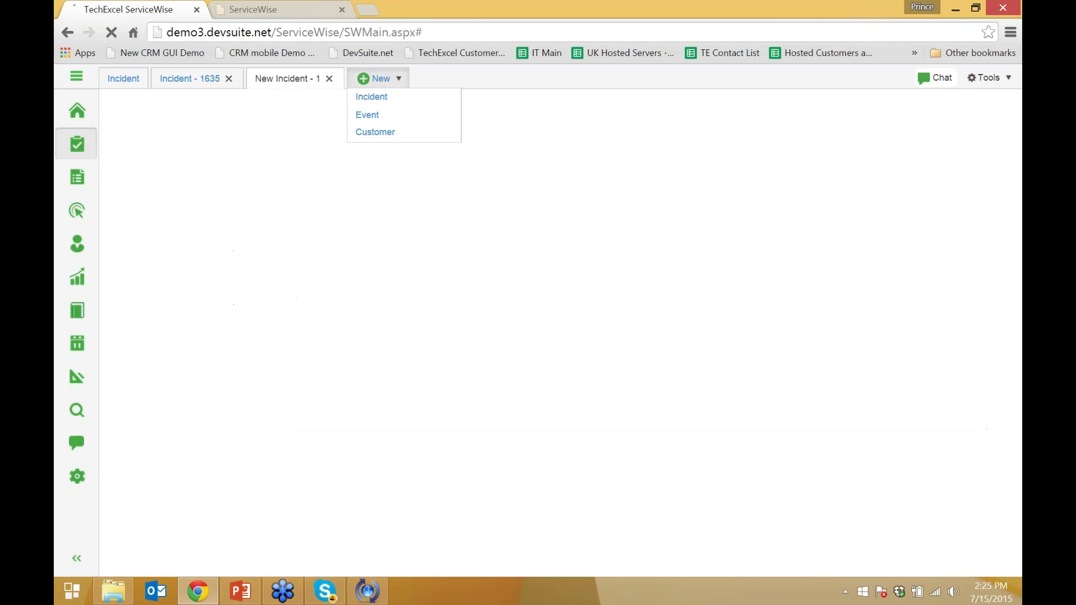
pyautogui.moveTo(377, 84)
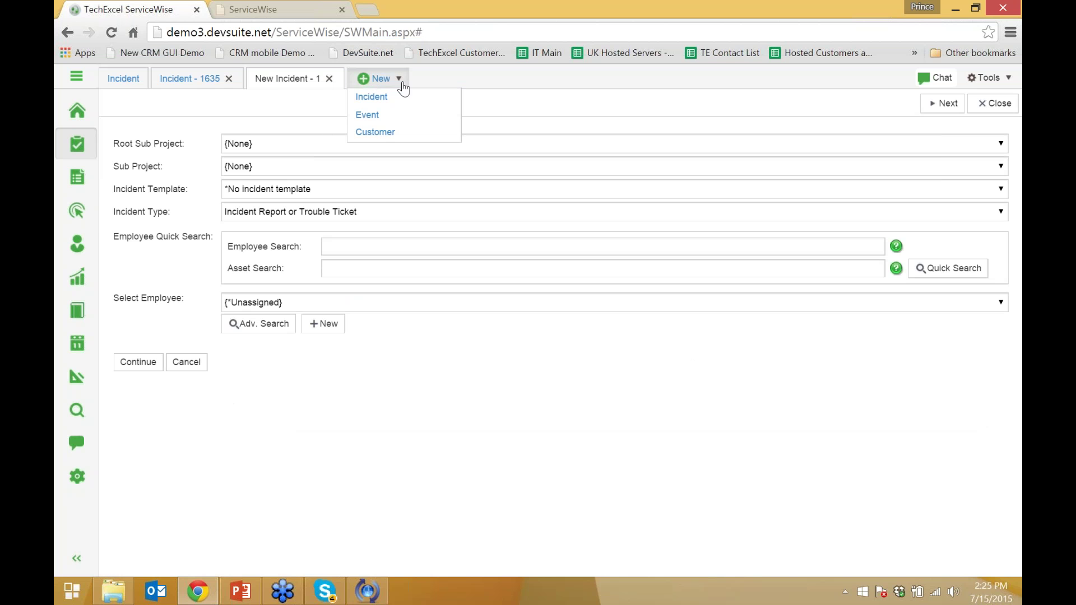
pyautogui.click(395, 96)
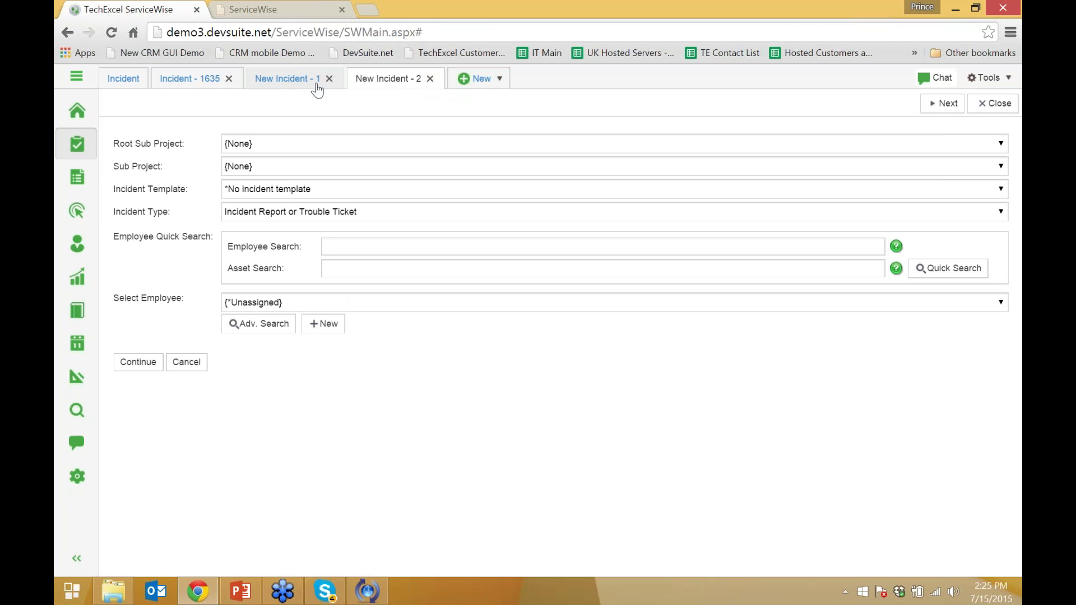
pyautogui.click(209, 87)
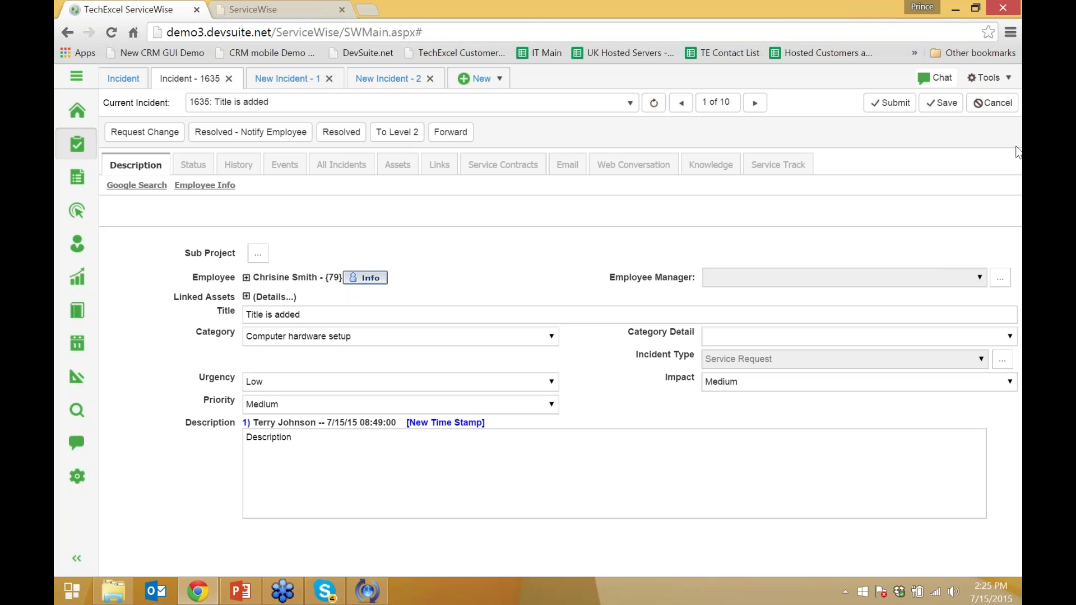
pyautogui.hotkey('alt', 'Tab')
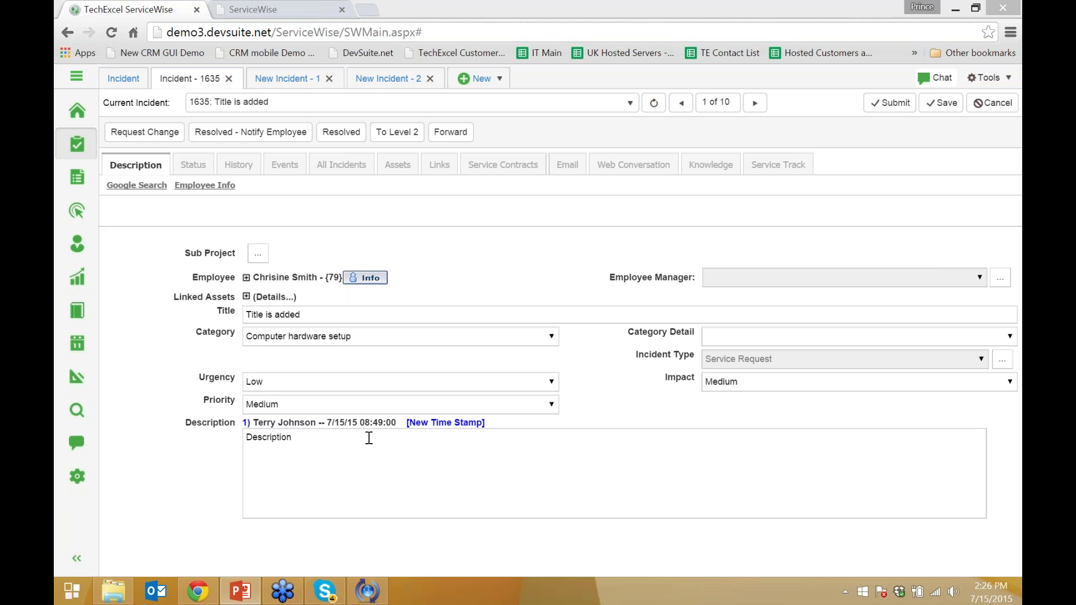
pyautogui.click(369, 438)
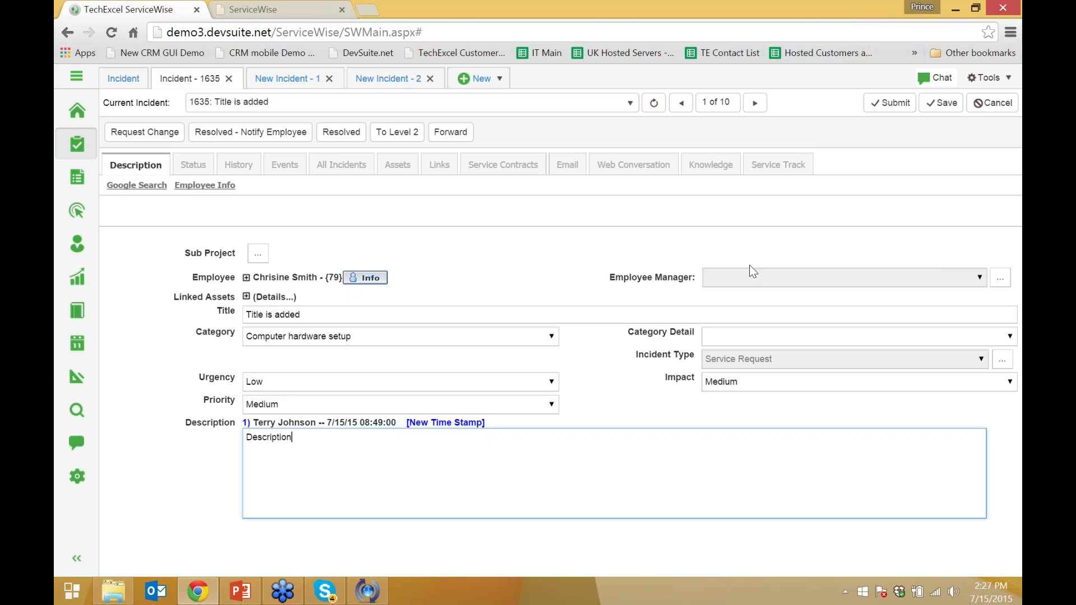
pyautogui.click(987, 77)
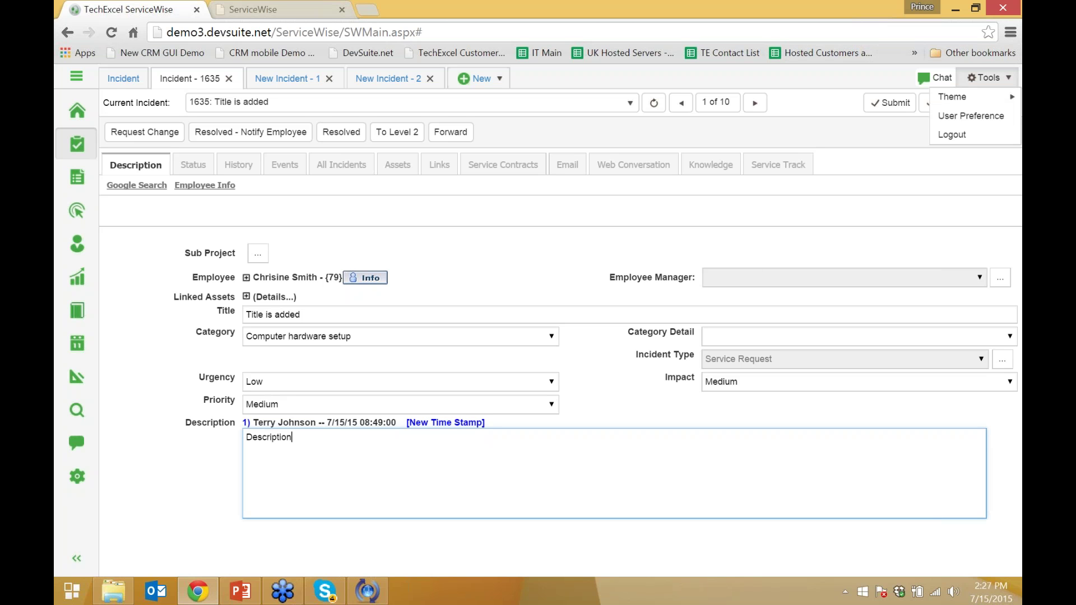
pyautogui.hotkey('alt', 'Tab')
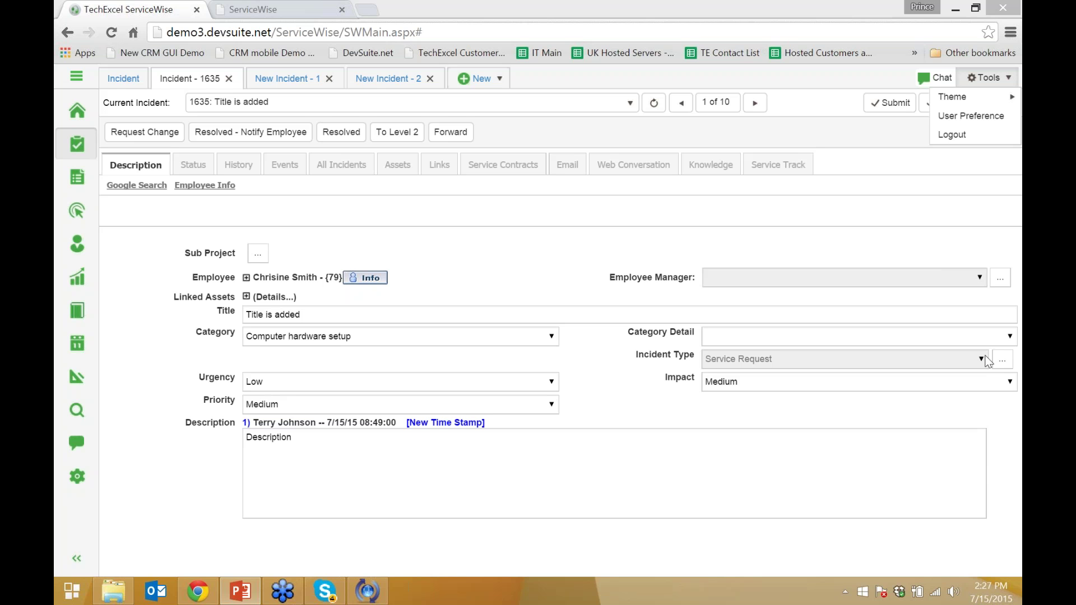
# Open the Reports area and look over the + menu's report and folder options
pyautogui.click(77, 276)
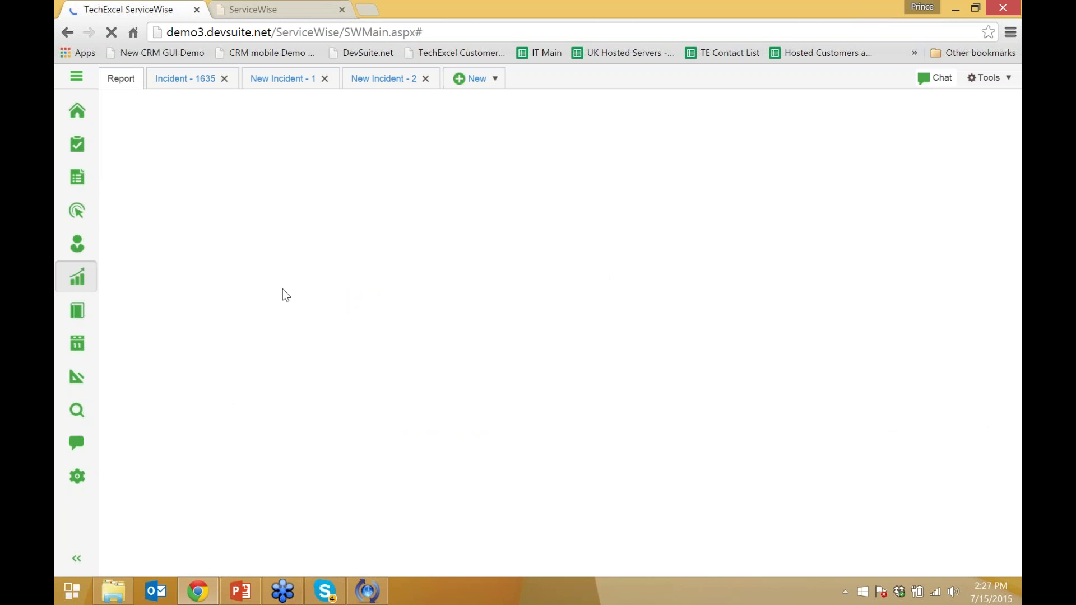
pyautogui.click(231, 79)
pyautogui.tripleClick(226, 79)
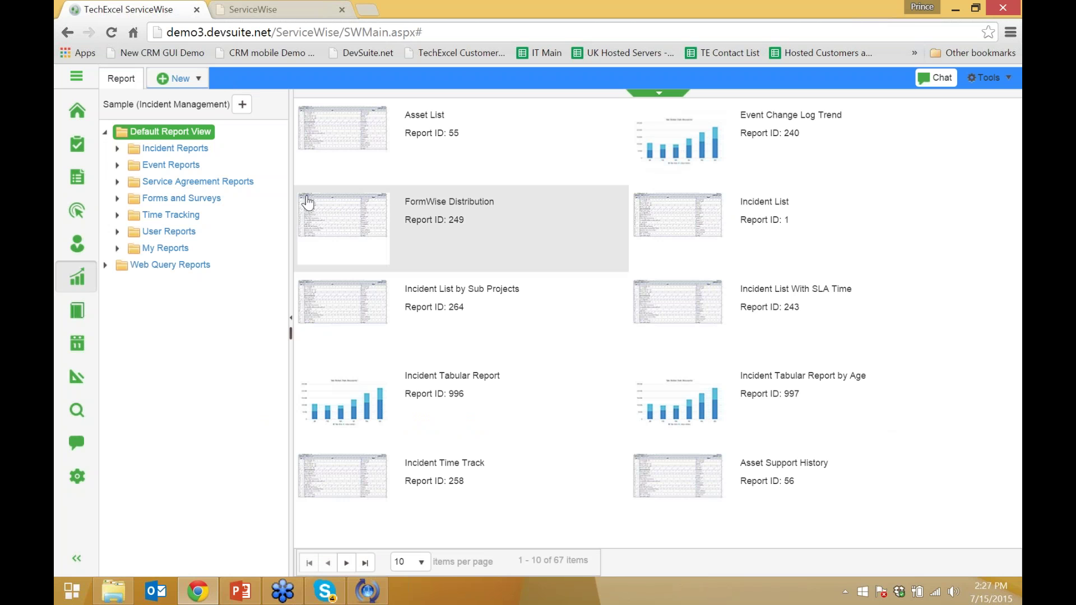
pyautogui.click(242, 105)
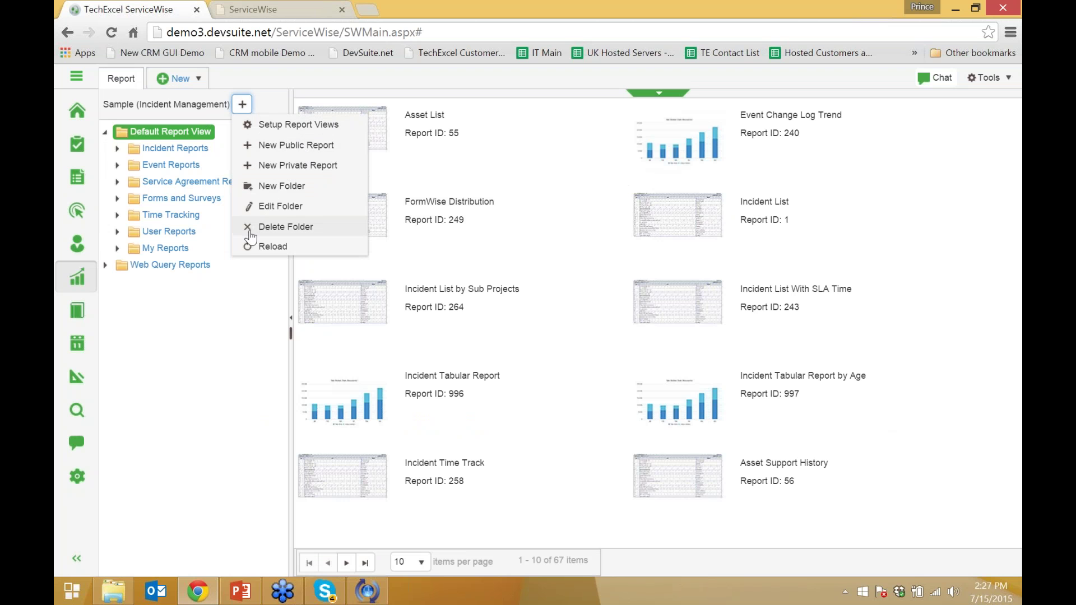
pyautogui.click(232, 265)
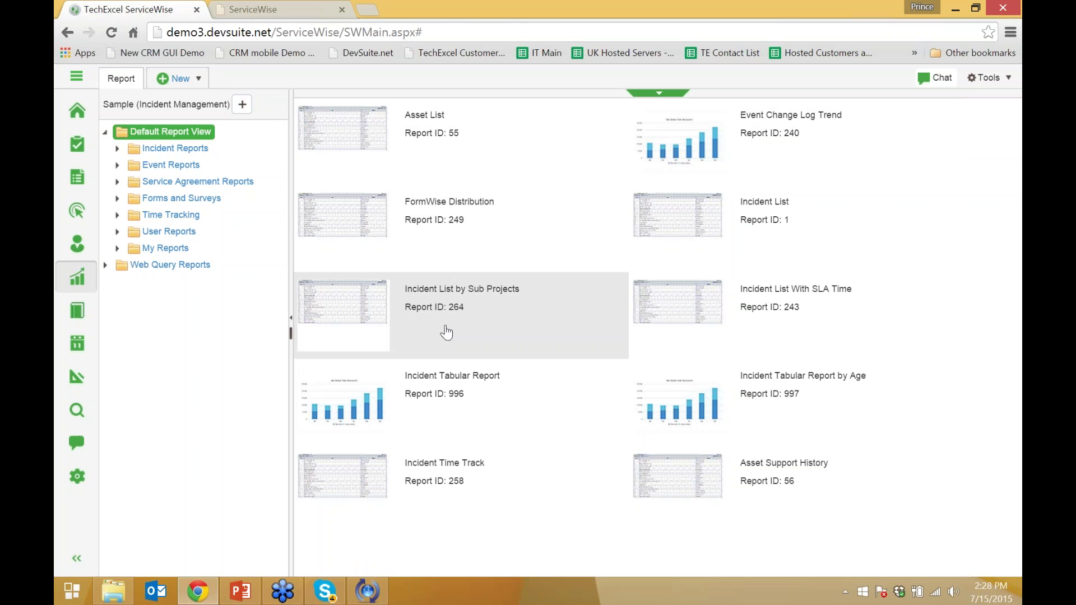
pyautogui.click(367, 381)
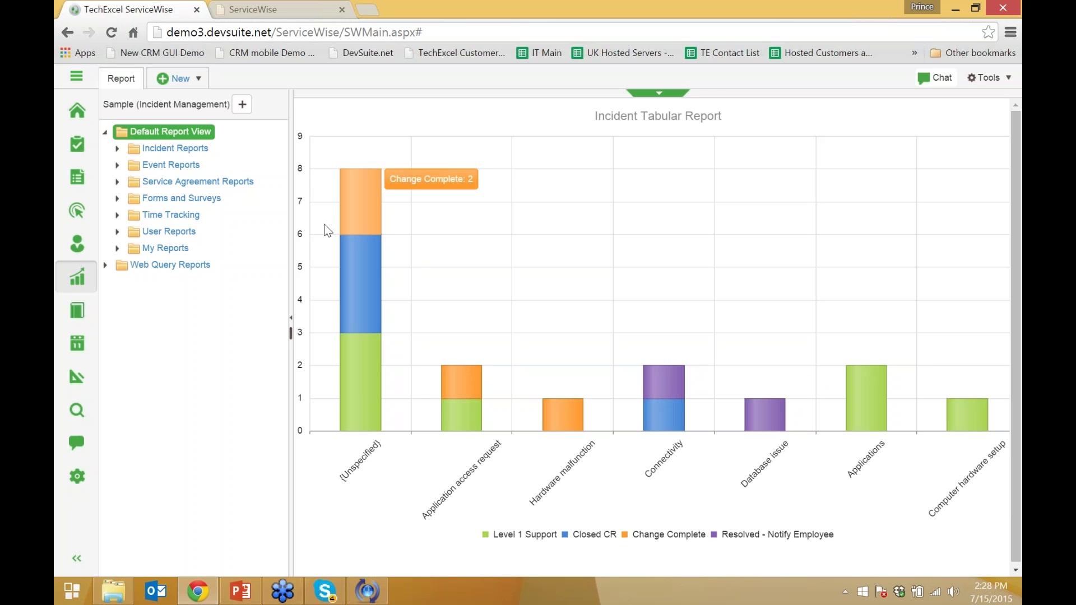
pyautogui.doubleClick(191, 133)
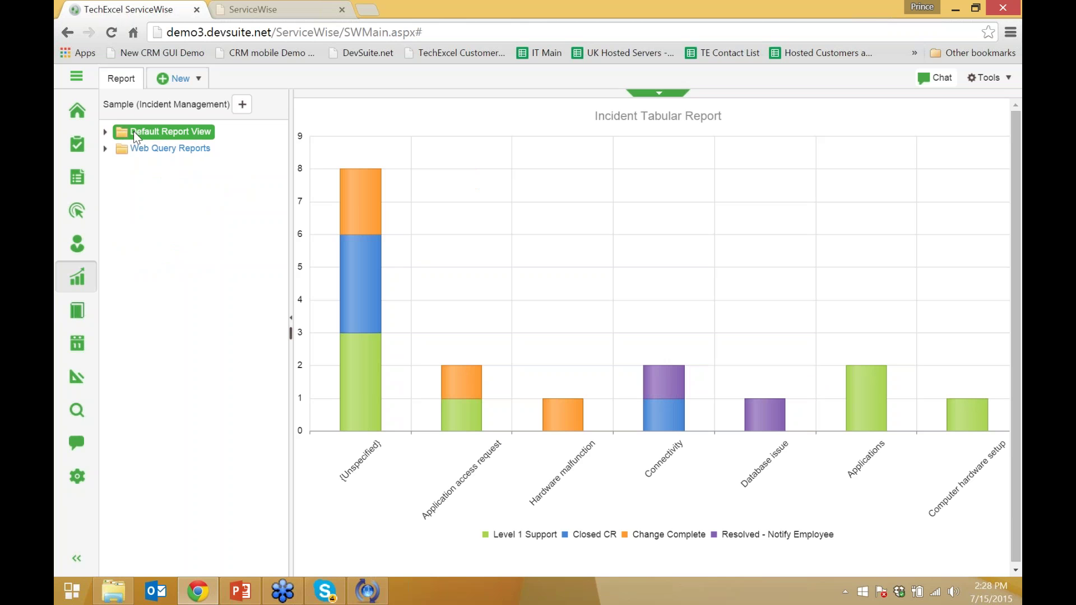
pyautogui.click(134, 149)
pyautogui.click(157, 131)
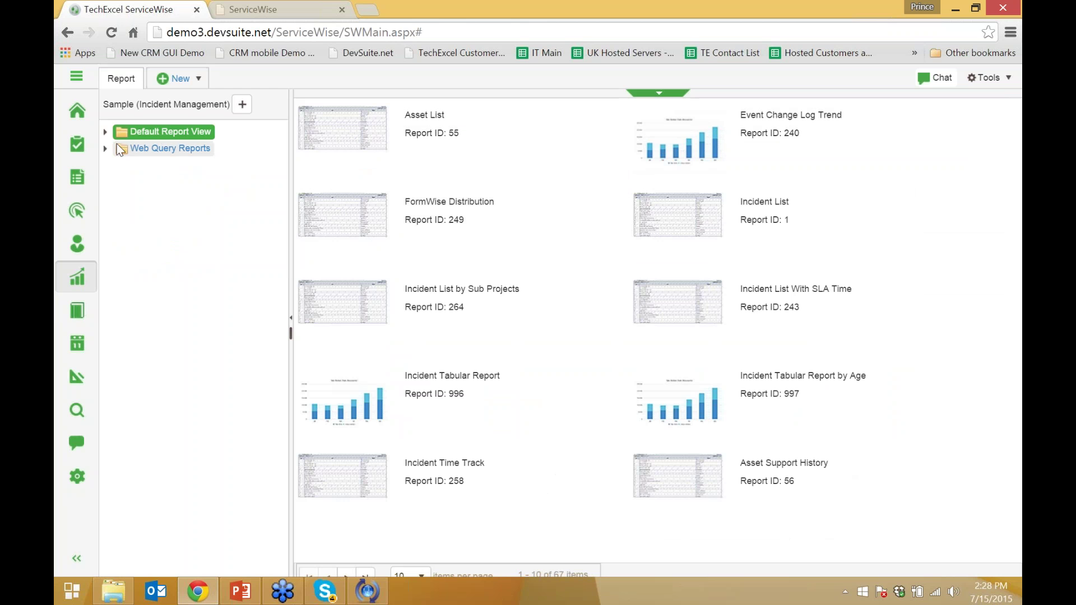
pyautogui.click(104, 131)
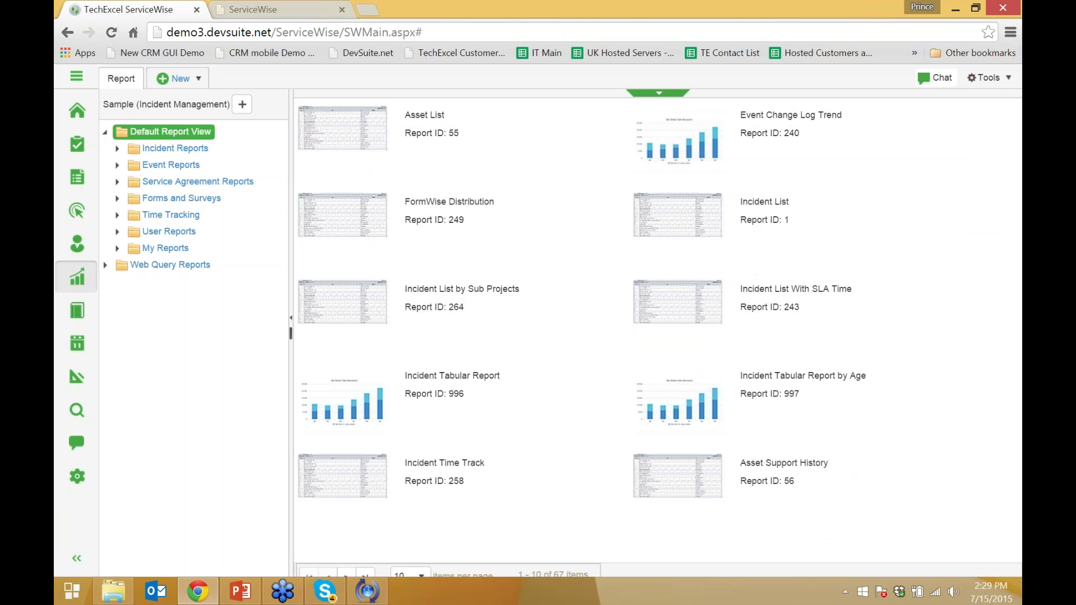
pyautogui.hotkey('alt', 'Tab')
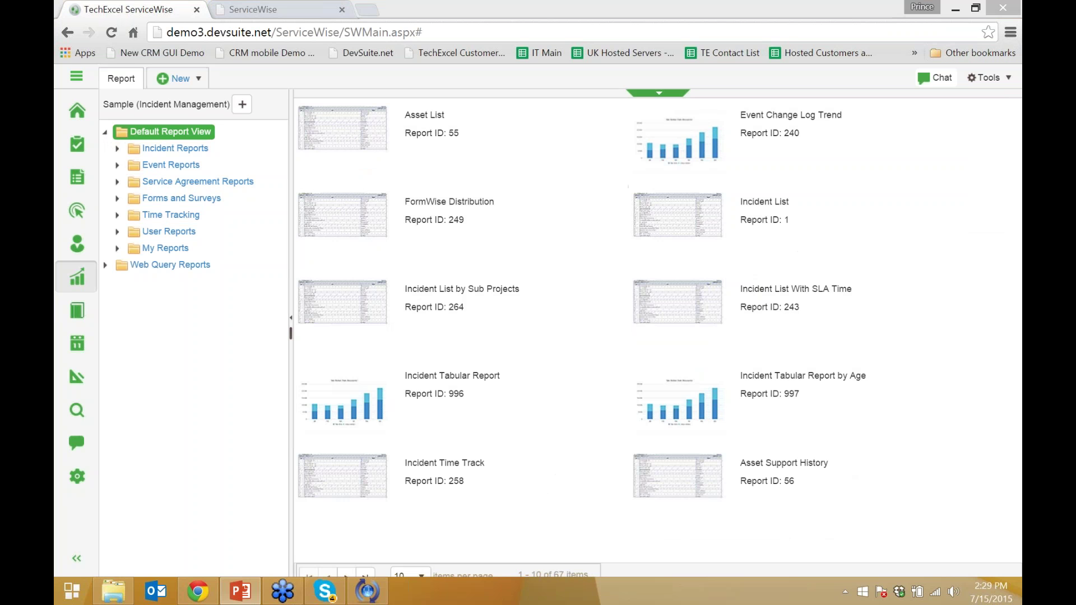
# In the second tab, replace 'servicewise' with 'cwp' in the address to load the Customer Web Portal
pyautogui.click(317, 12)
pyautogui.click(305, 27)
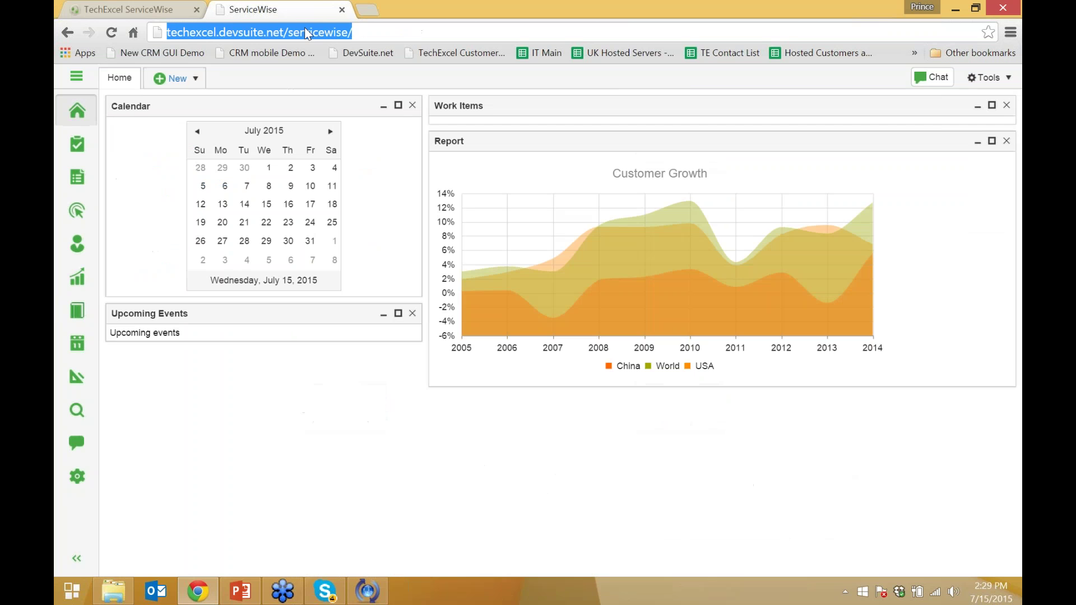
pyautogui.doubleClick(294, 26)
pyautogui.write('cwp')
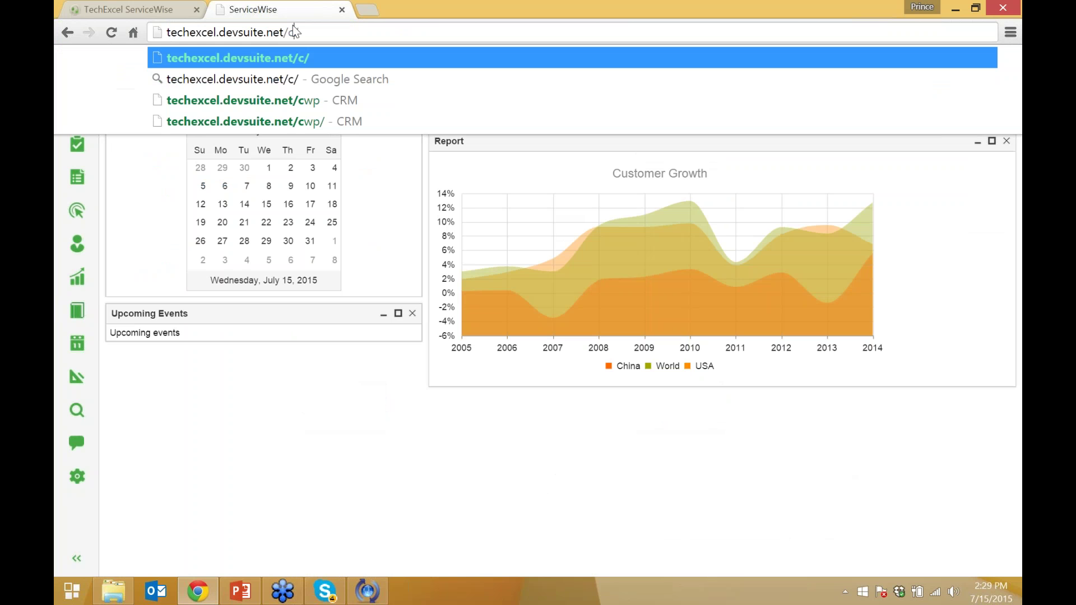
pyautogui.press('Return')
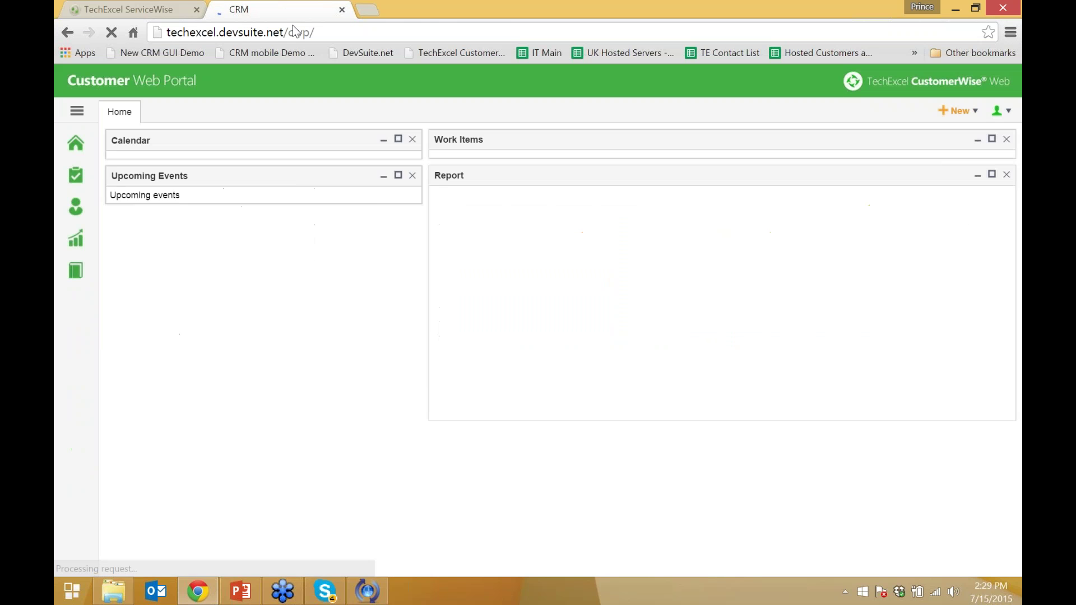
pyautogui.click(295, 32)
pyautogui.doubleClick(298, 32)
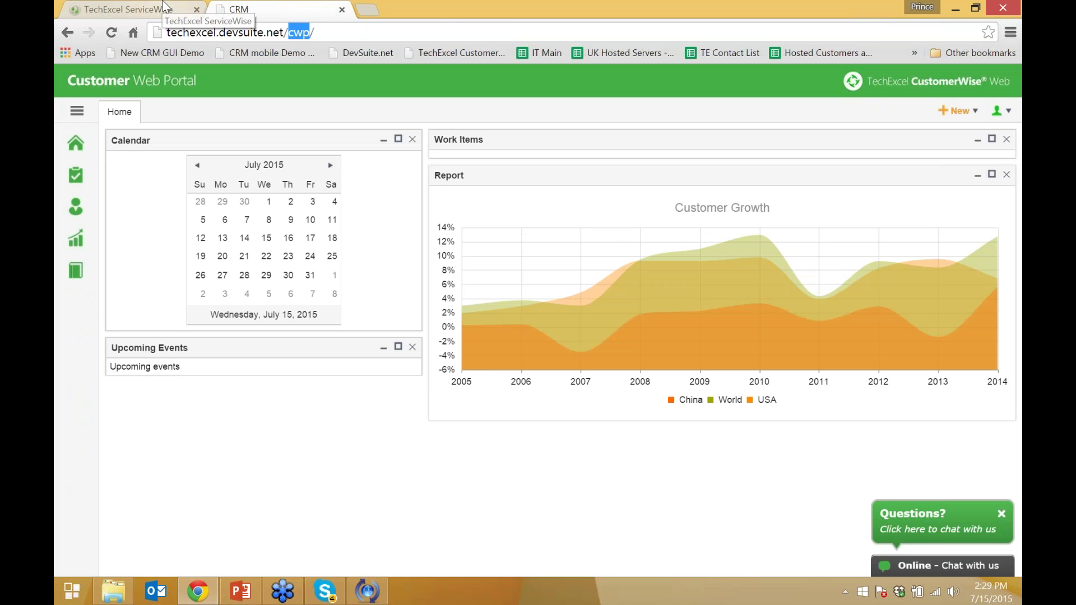
# Enter demo2.devsuite.net/cwp as the address to reload the customer portal
pyautogui.moveTo(315, 32); pyautogui.dragTo(159, 28)
pyautogui.write('dem')
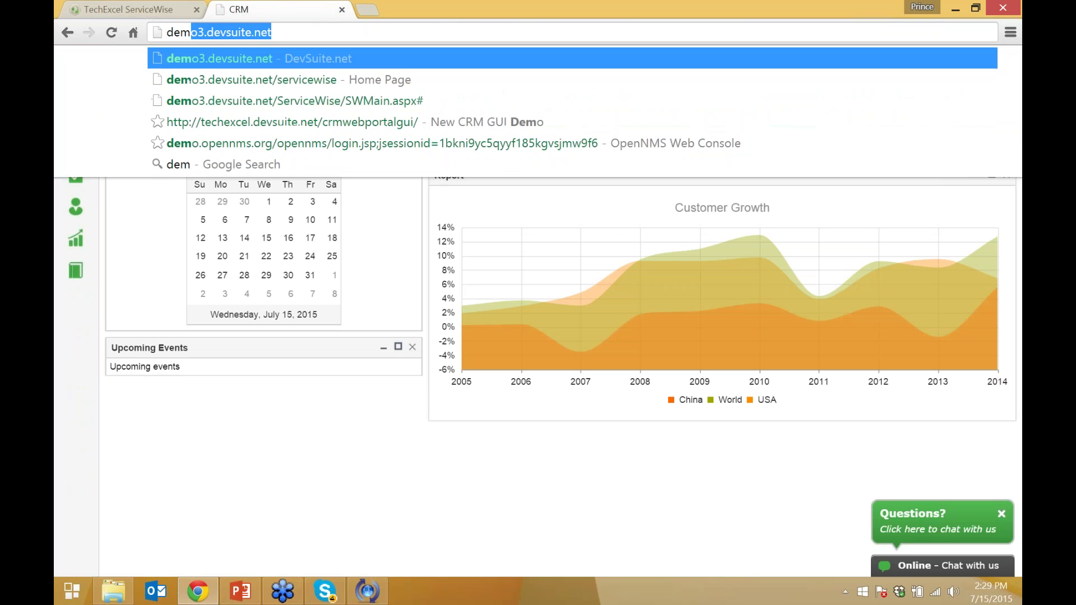
pyautogui.write('o2.desvs')
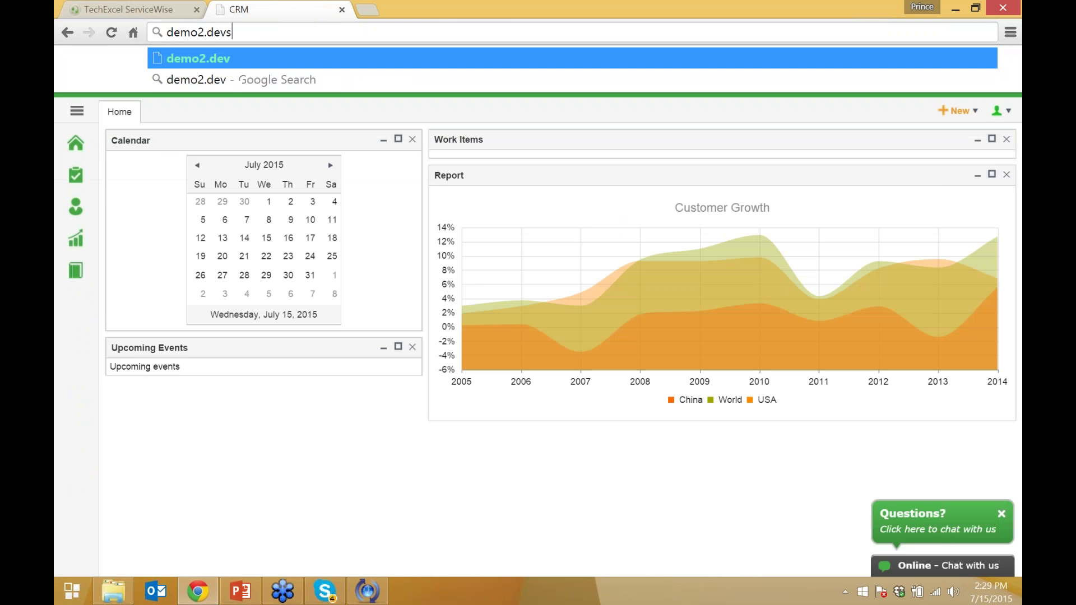
pyautogui.write('uite.net')
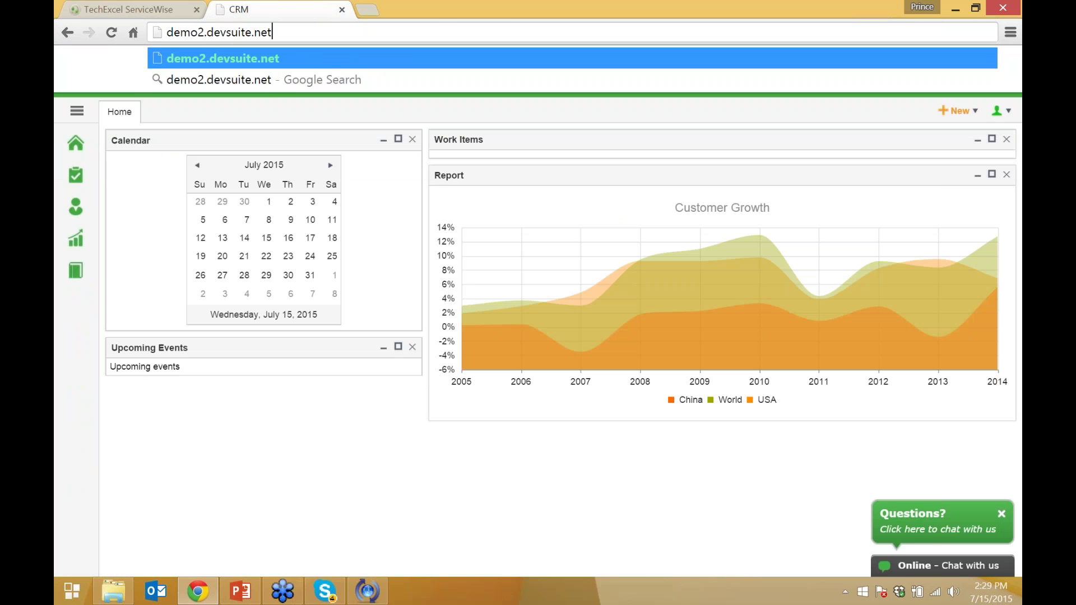
pyautogui.write('/s')
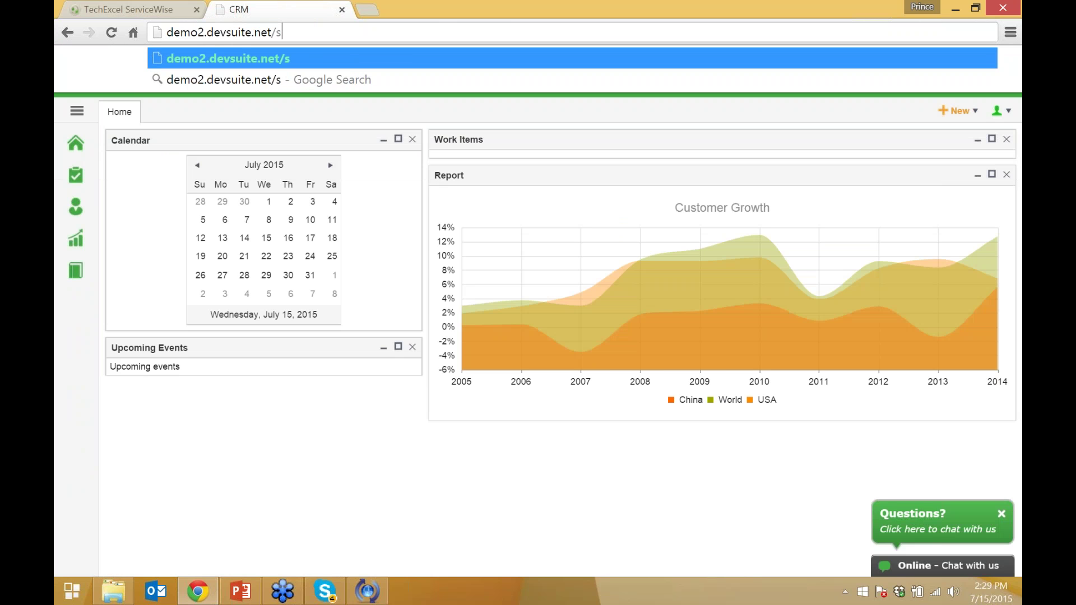
pyautogui.write('e')
pyautogui.press('BackSpace')
pyautogui.press('BackSpace')
pyautogui.write('cwp')
pyautogui.press('Return')
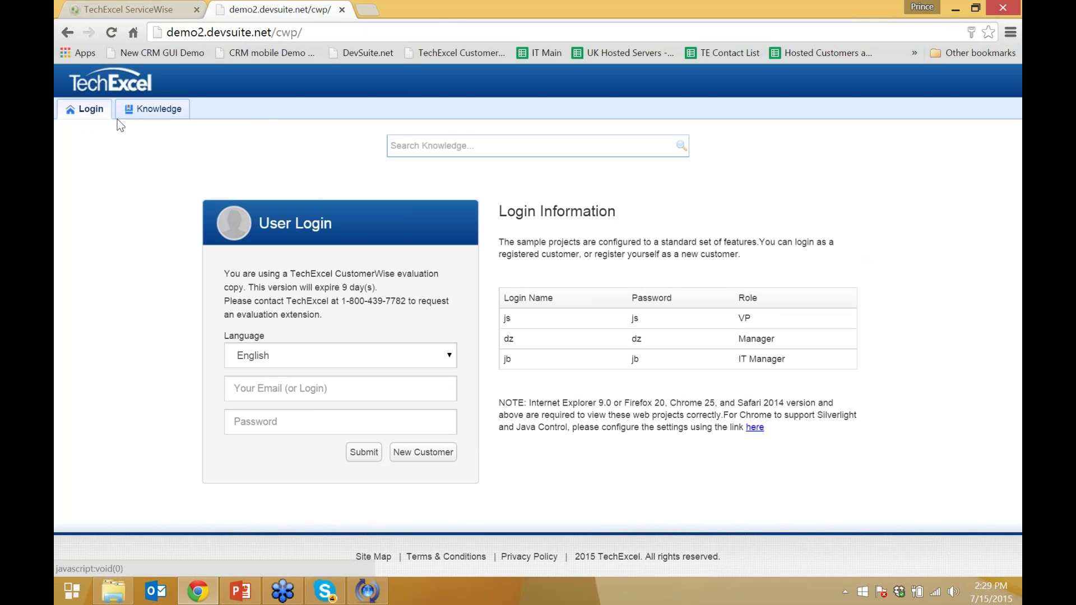
# Show the portal's Knowledge list, then return to the ServiceWise Reports tab
pyautogui.click(391, 146)
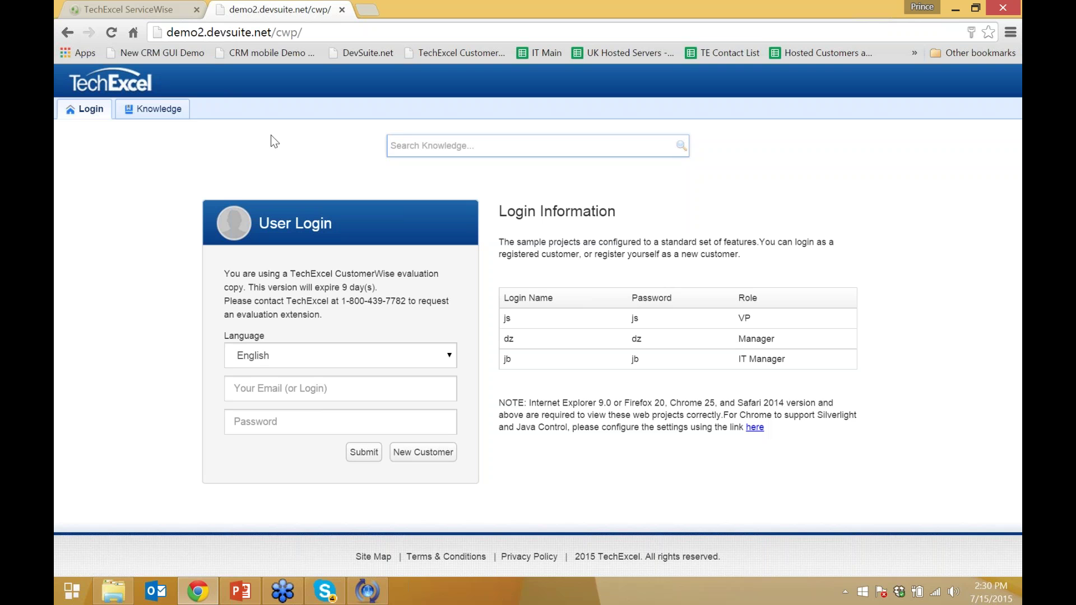
pyautogui.click(171, 109)
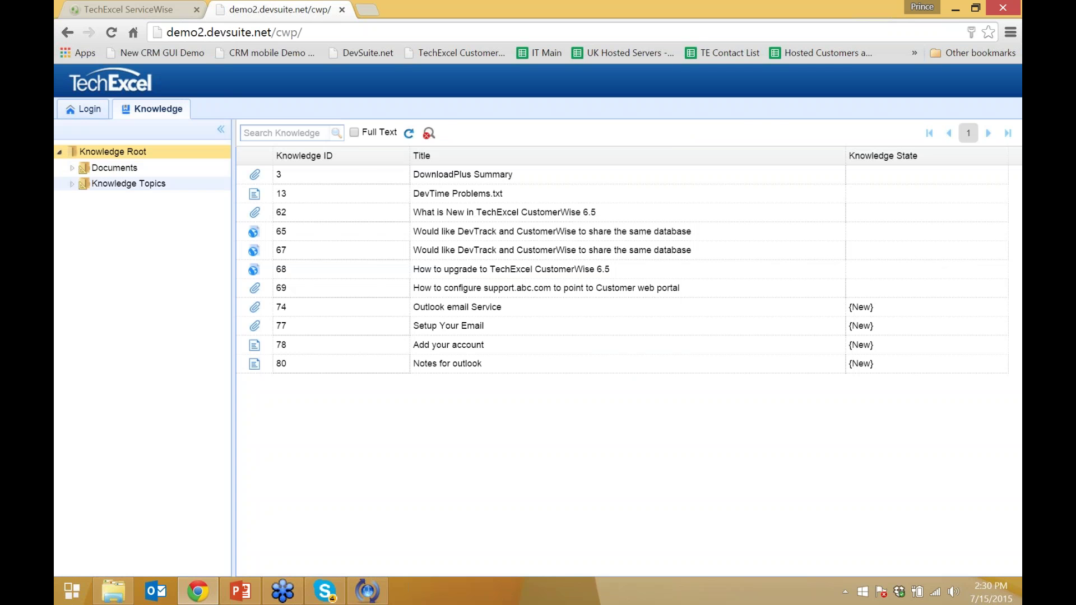
pyautogui.click(129, 9)
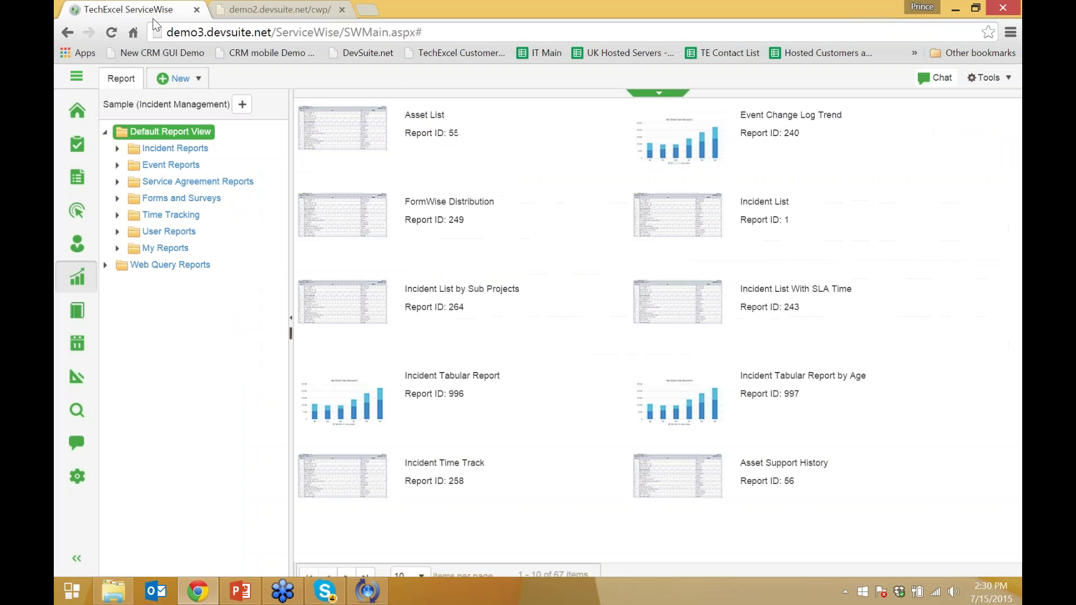
# Open the Knowledge home showing Featured Topics, Featured Articles and Latest posts
pyautogui.click(76, 310)
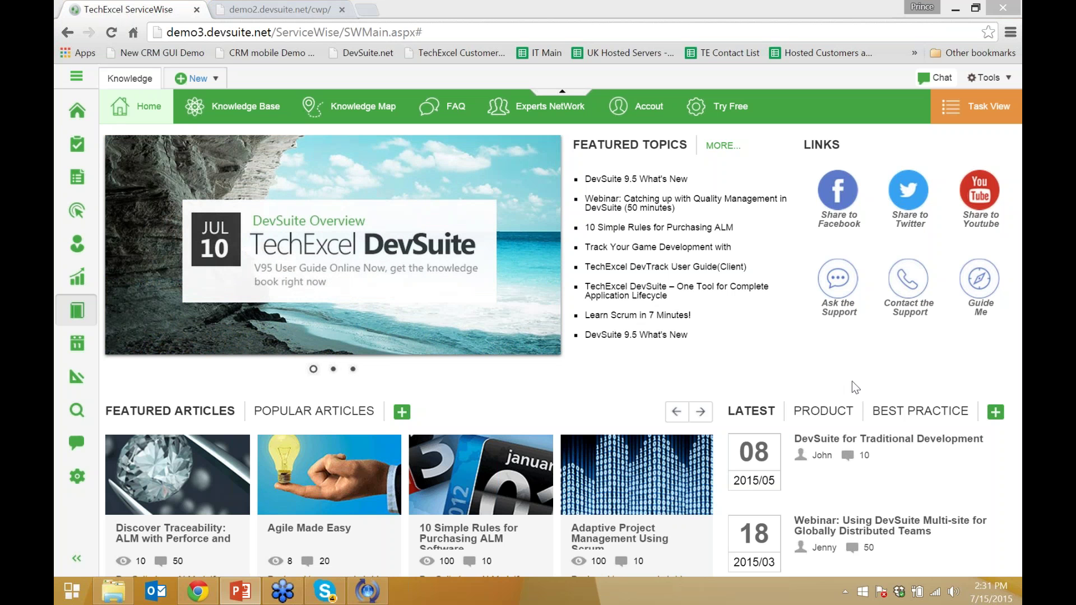
# Open Chat and sign in to Zopim with the agent's e-mail address and password
pyautogui.click(77, 443)
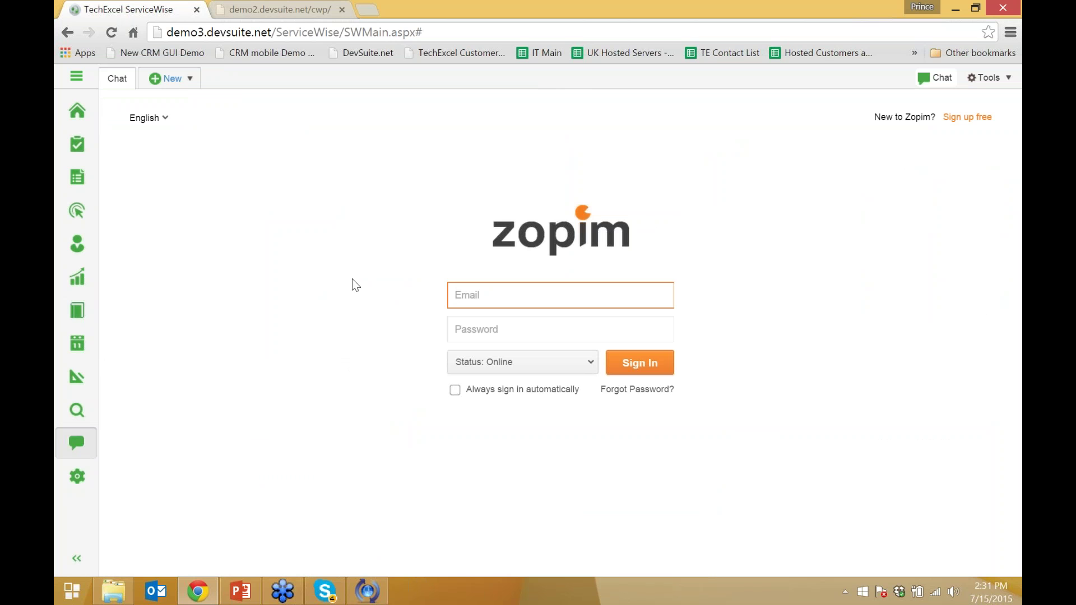
pyautogui.press('Tab')
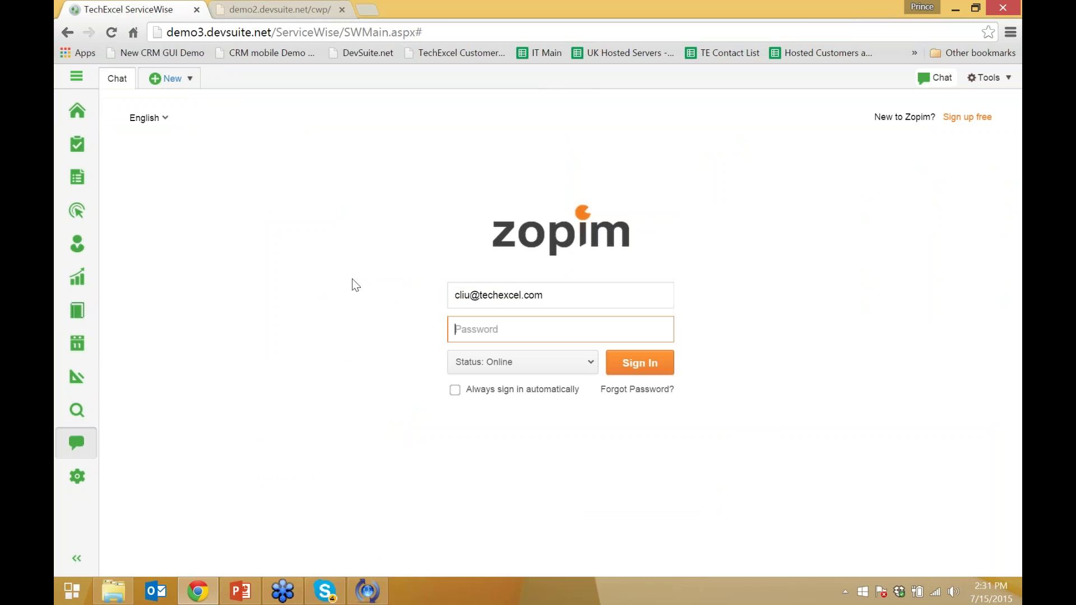
pyautogui.write('•••••••••')
pyautogui.press('Return')
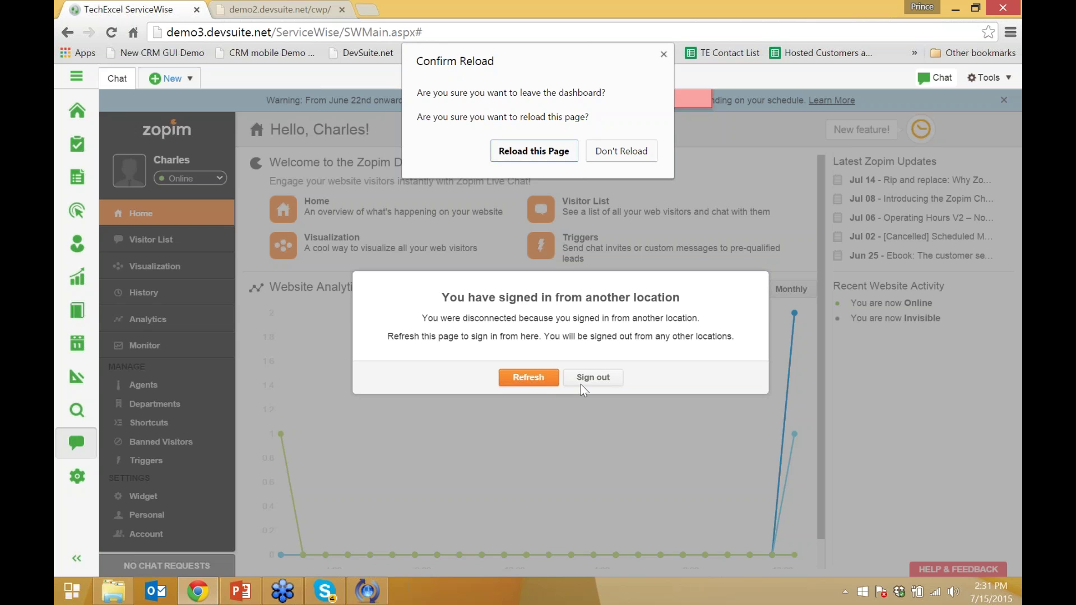
# Reload Zopim and go through History to Analytics, showing 87.5% satisfaction across 1,018 rated chats
pyautogui.press('Return')
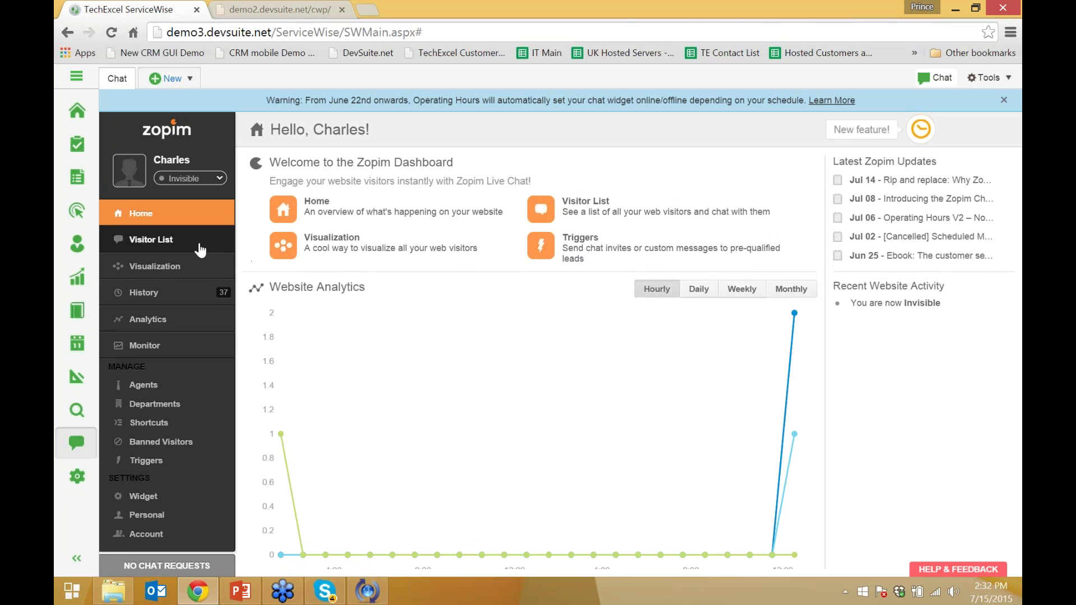
pyautogui.click(175, 300)
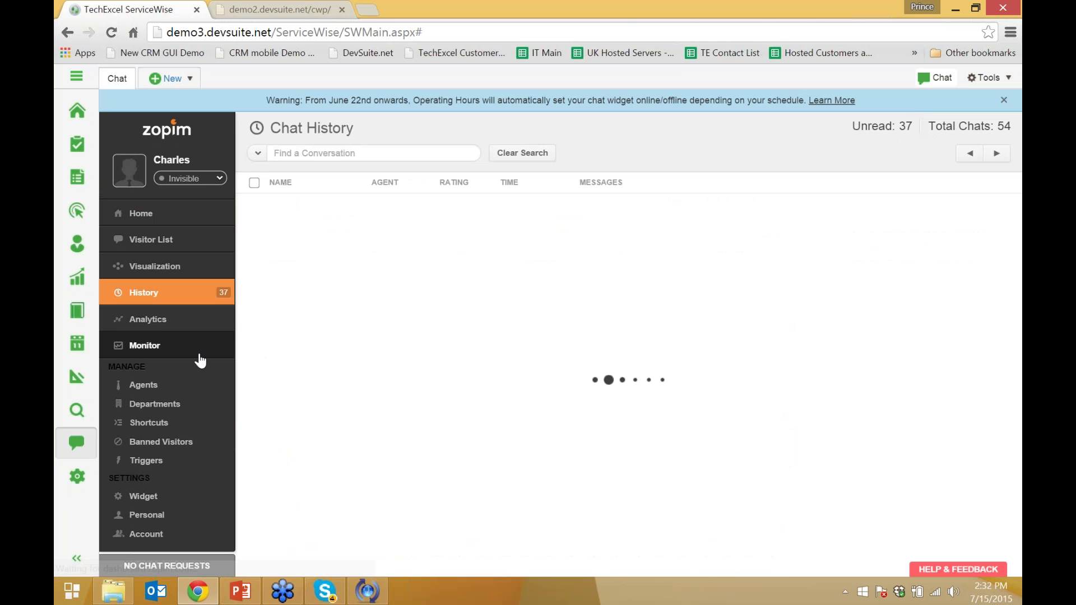
pyautogui.click(203, 325)
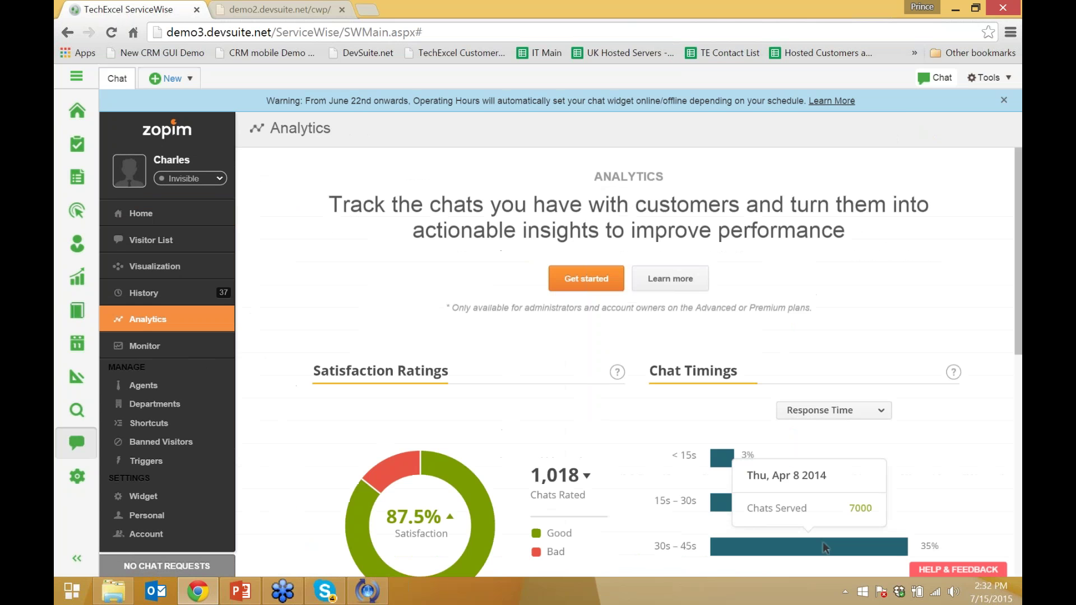
# Scroll the Analytics page down to the Chat Timings response-time breakdown
pyautogui.scroll(-3, 318, 362)
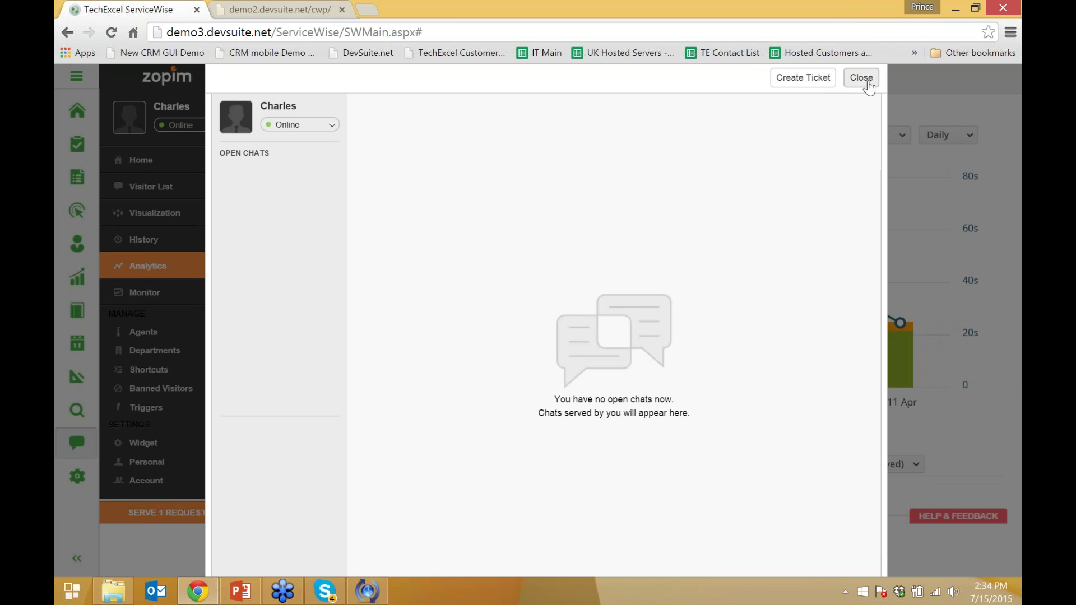
# Close the open-chats panel, serve the one waiting visitor request, then end that chat
pyautogui.click(862, 78)
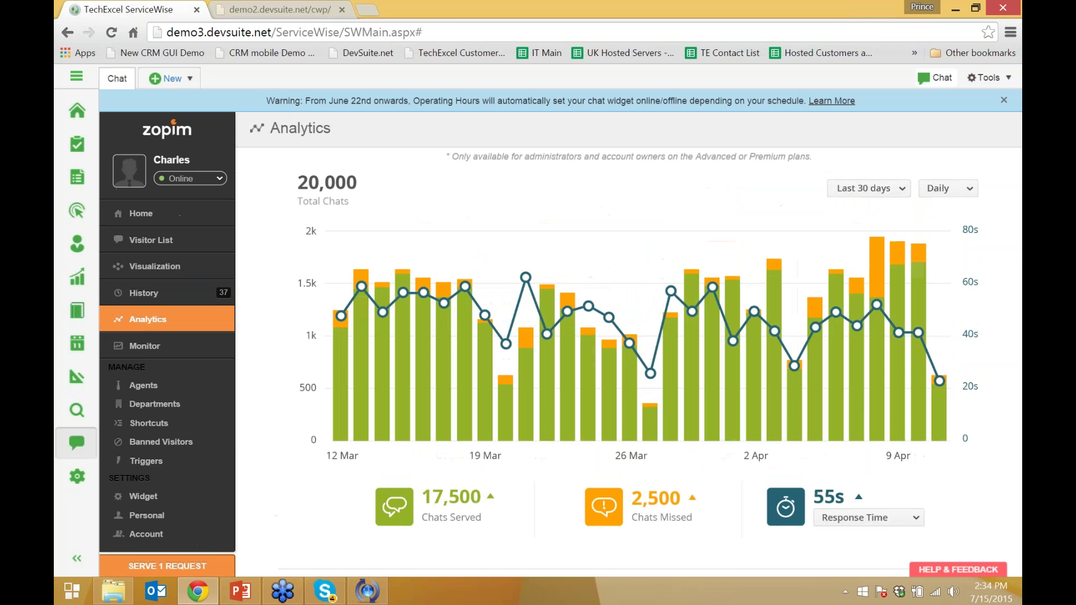
pyautogui.click(167, 566)
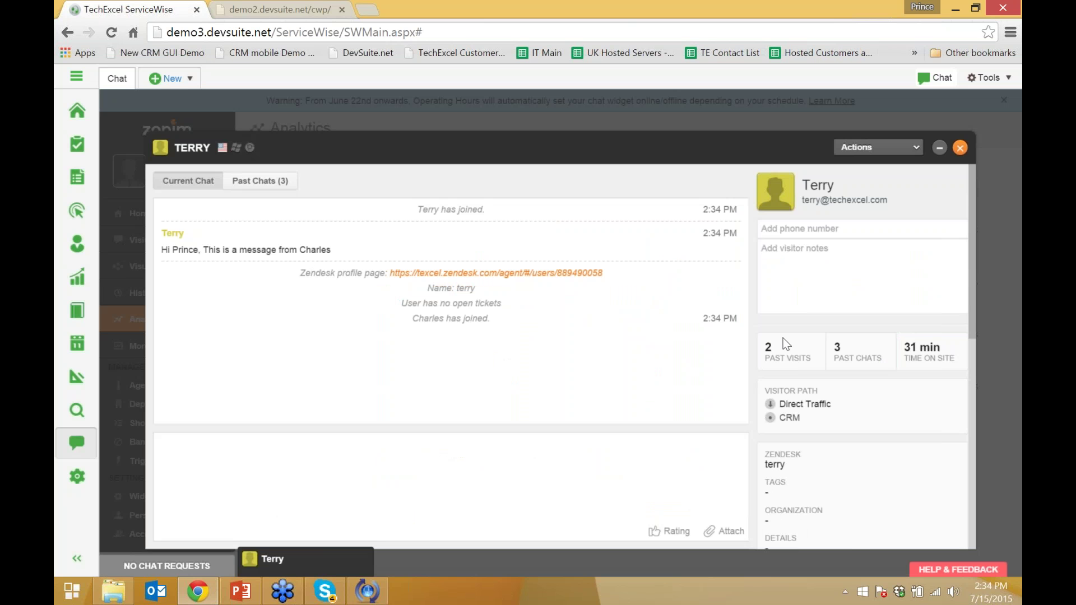
pyautogui.scroll(-3, 784, 353)
pyautogui.scroll(2, 788, 387)
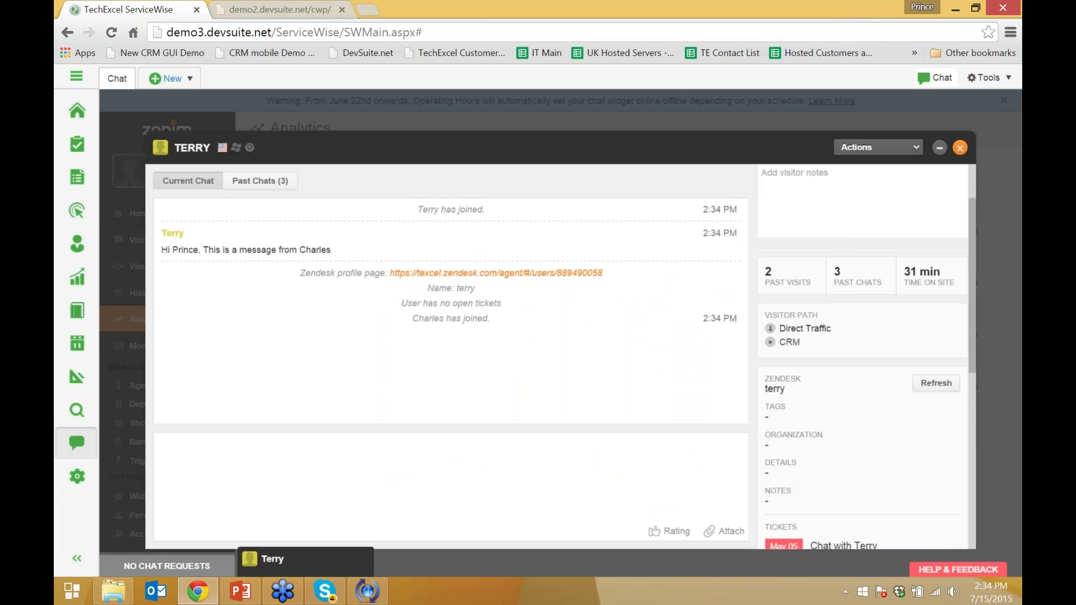
pyautogui.scroll(-2, 785, 369)
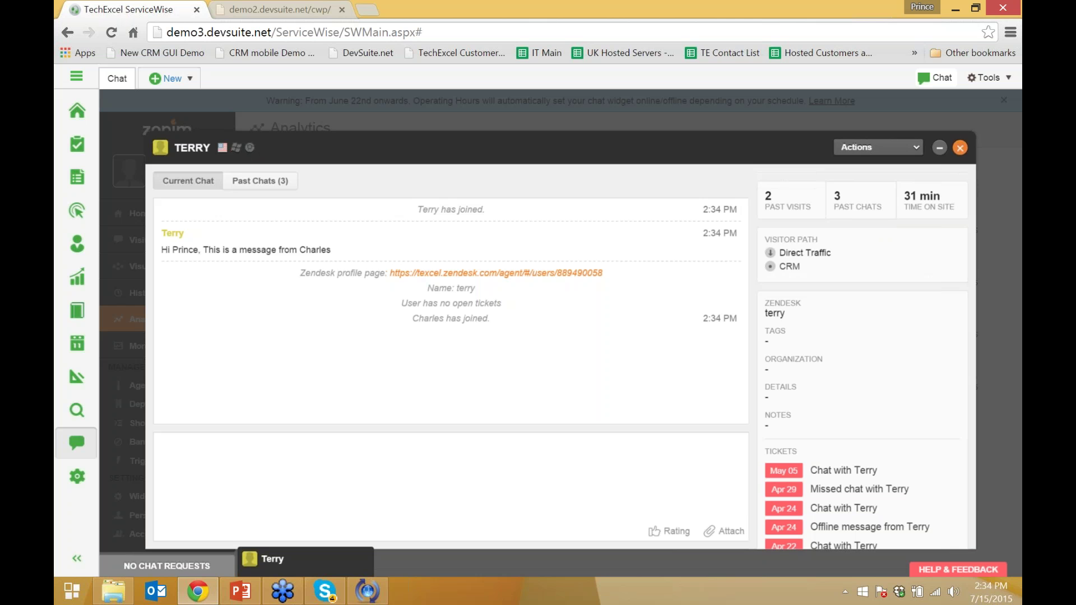
pyautogui.click(960, 147)
pyautogui.click(512, 384)
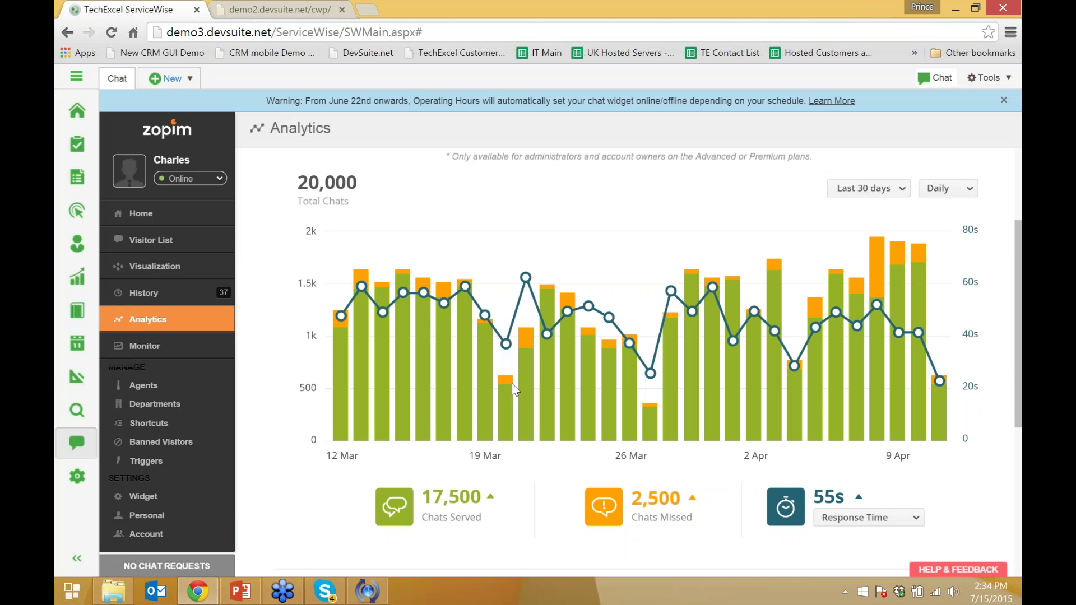
# Leave Analytics for the ServiceWise Calendar's July 13–17, 2015 work-week view
pyautogui.scroll(-4, 296, 422)
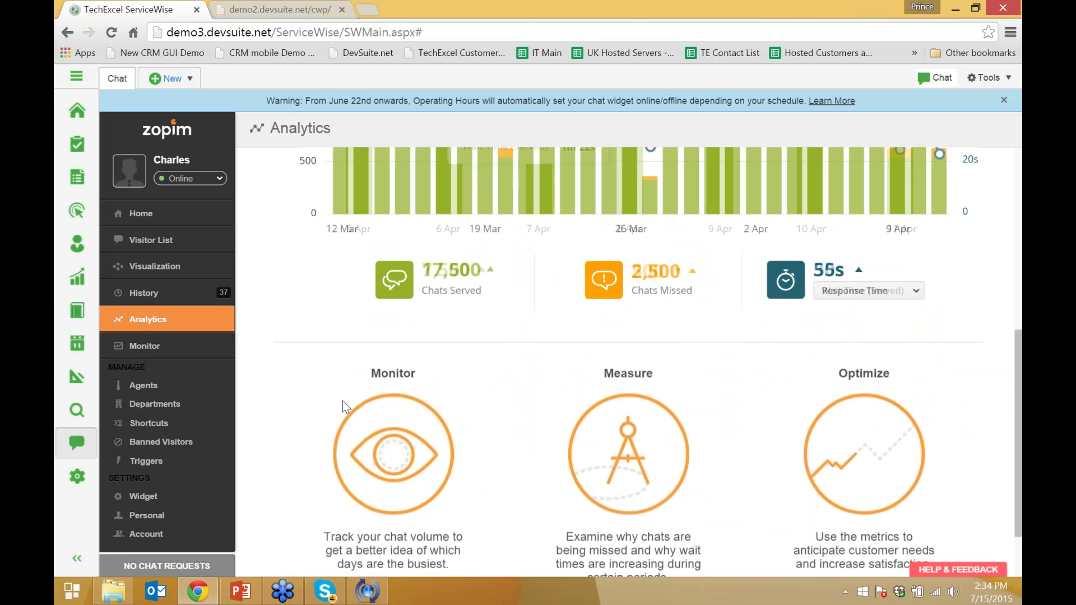
pyautogui.click(82, 347)
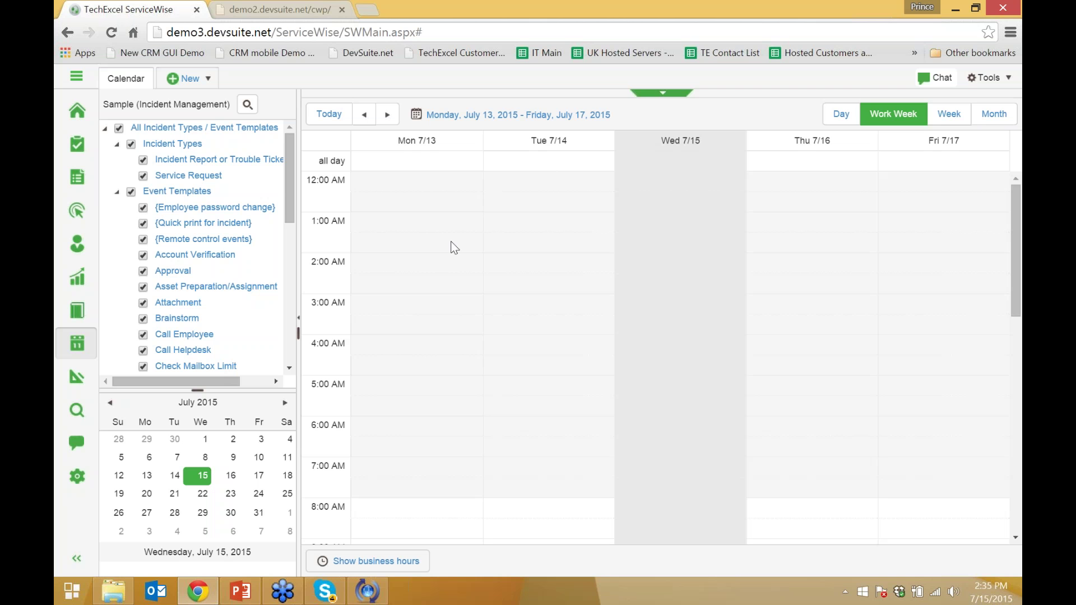
# Bring the ServiceWise Preview Updated.pptx slide 16 with TrySW10.techexcel.com over the calendar
pyautogui.click(241, 591)
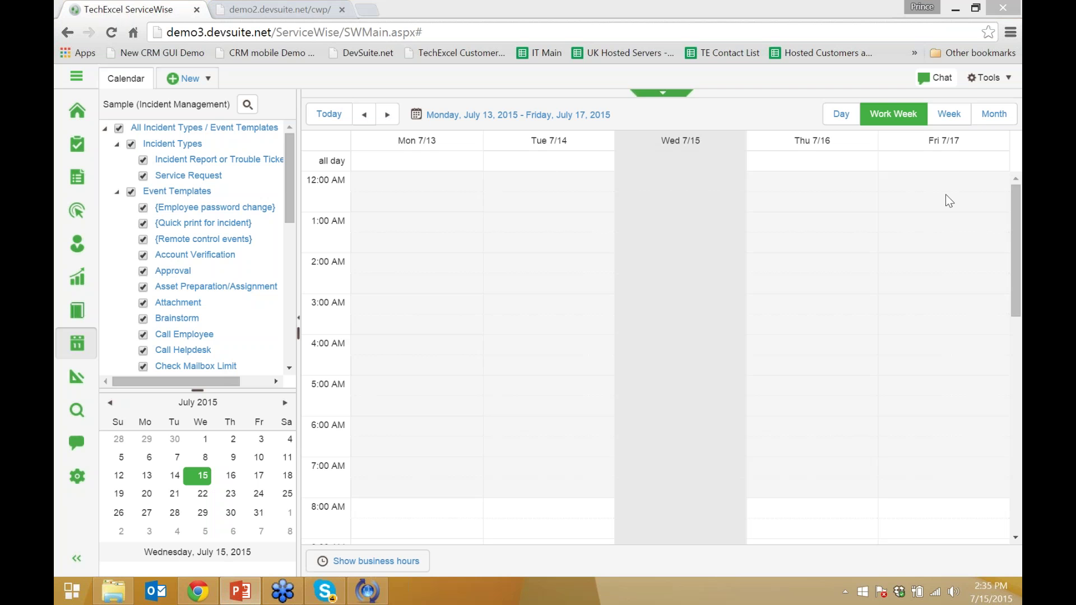
pyautogui.moveTo(1075, 163); pyautogui.dragTo(603, 0)
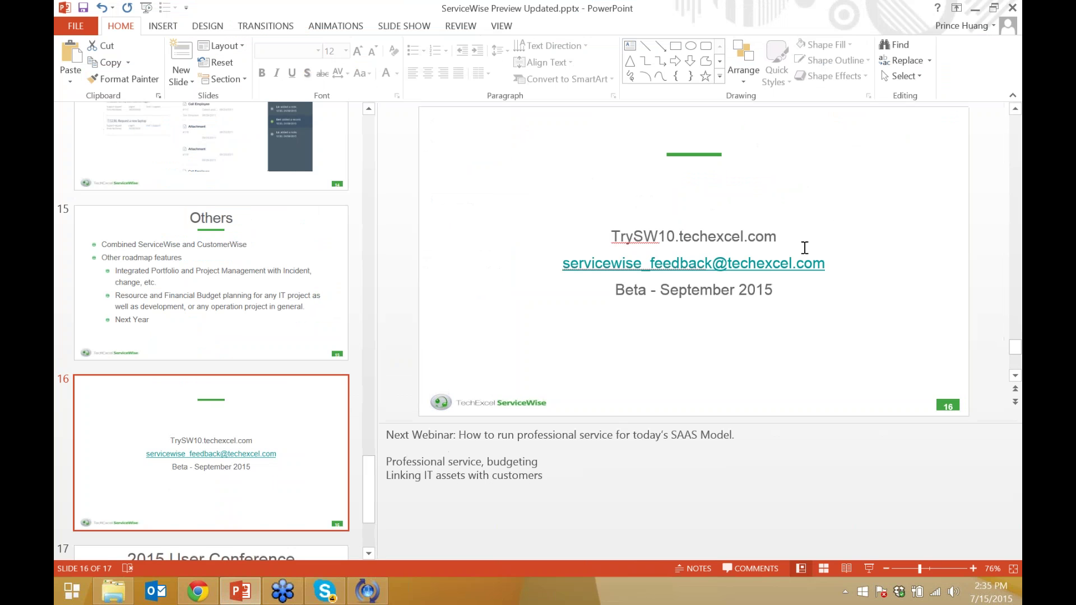